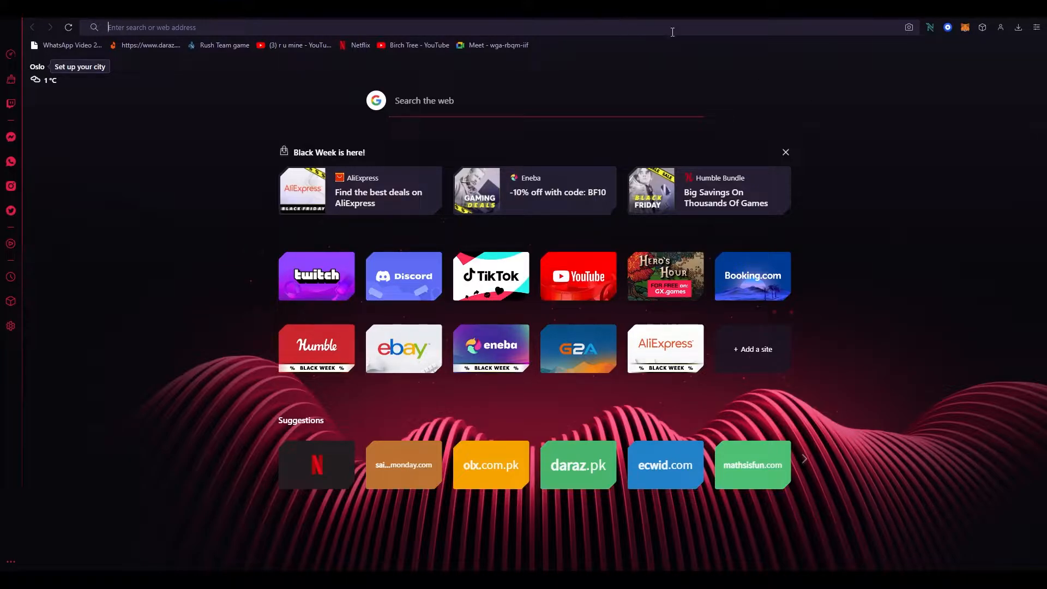
Search the web for ecwid, open the Ecwid site and log in to the store control panel
text(ecwid)
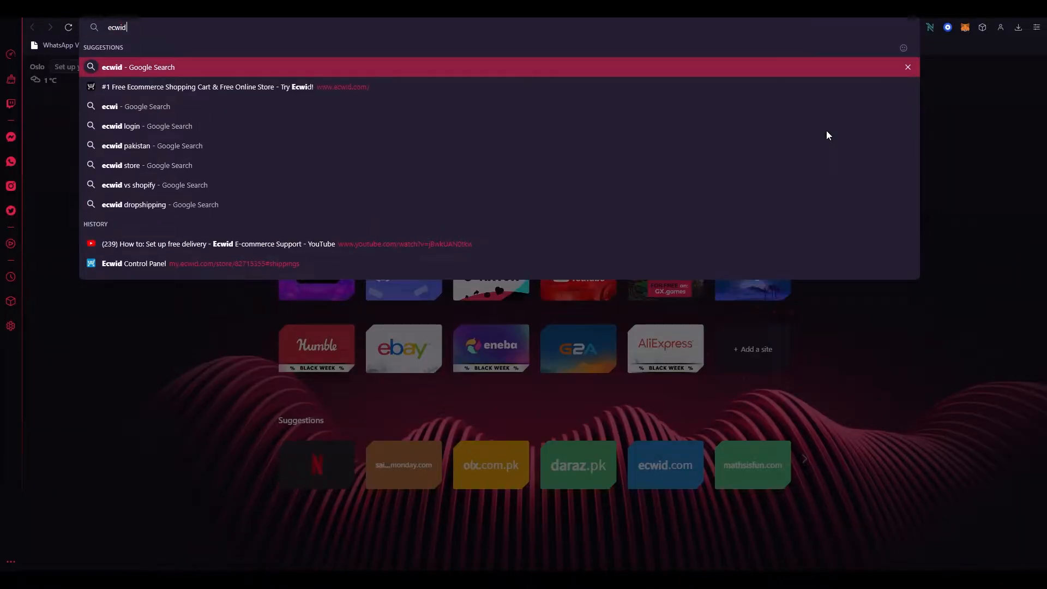
key(Return)
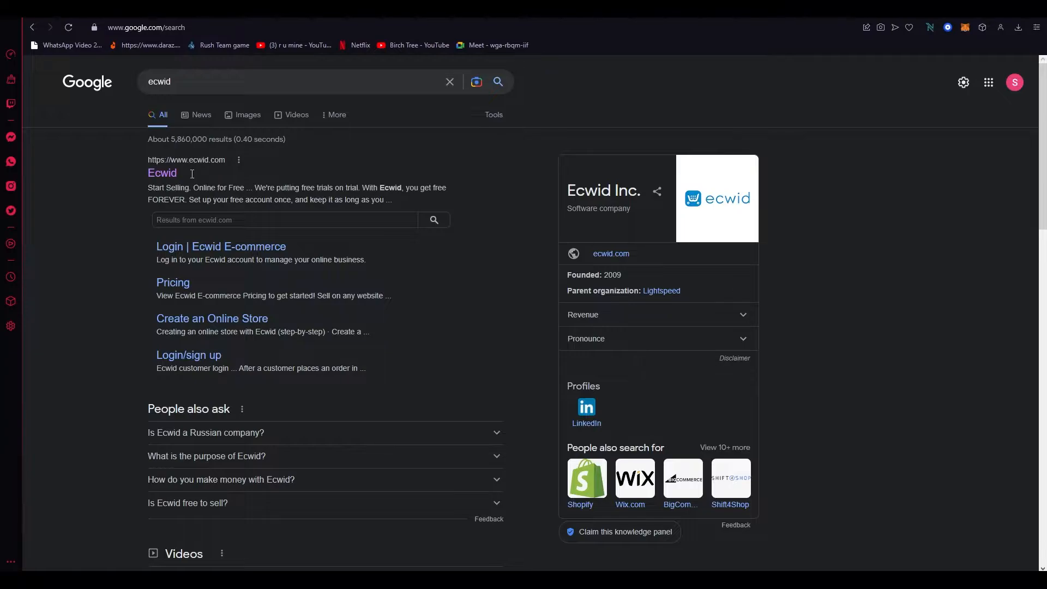
click(162, 173)
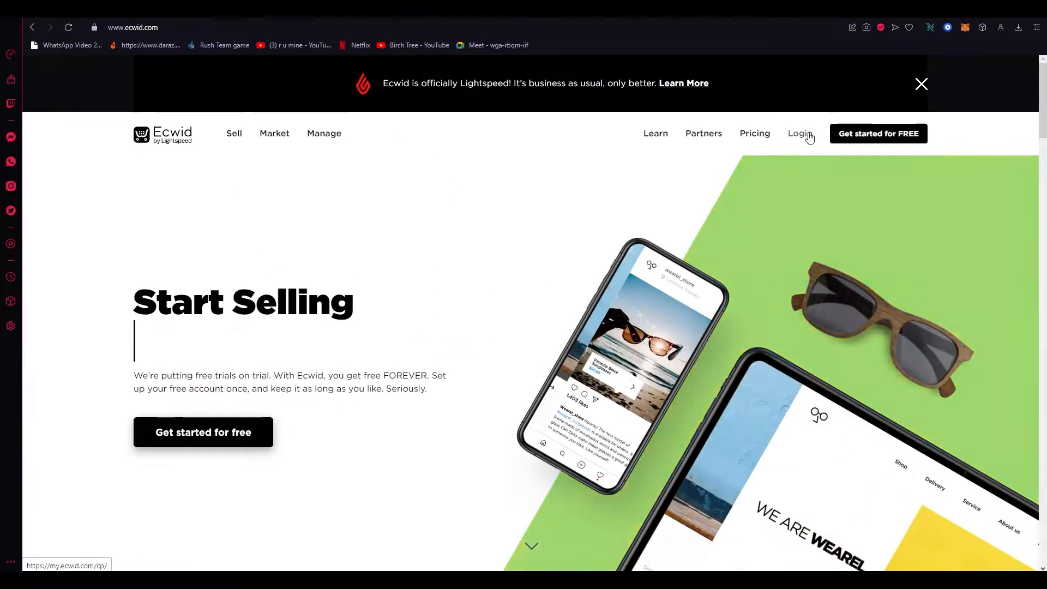
click(810, 138)
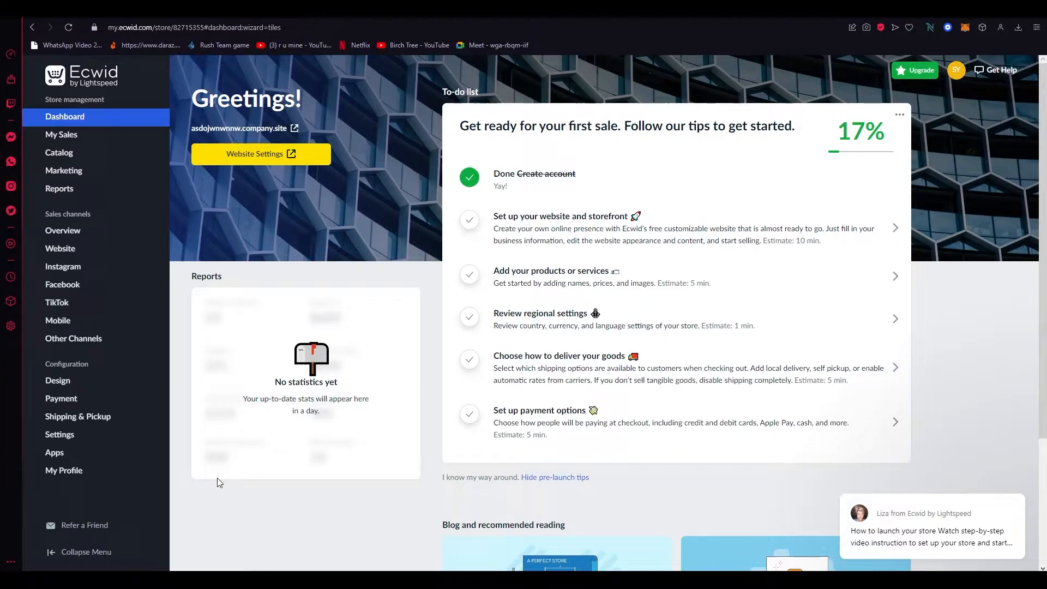
Add a new shipping method for Pakistan Post using conditional free shipping rates
click(103, 419)
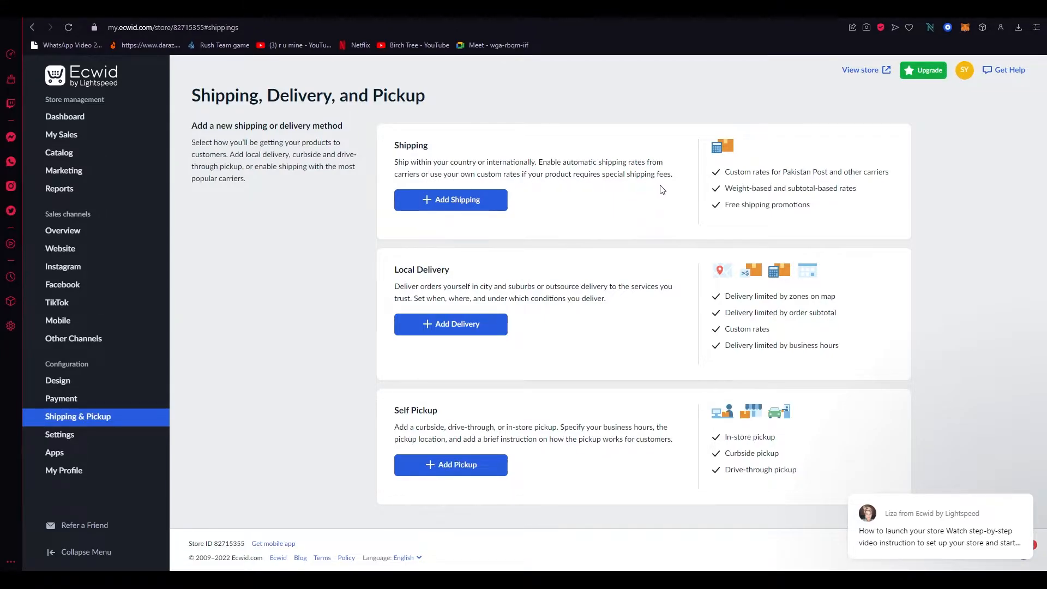
click(447, 201)
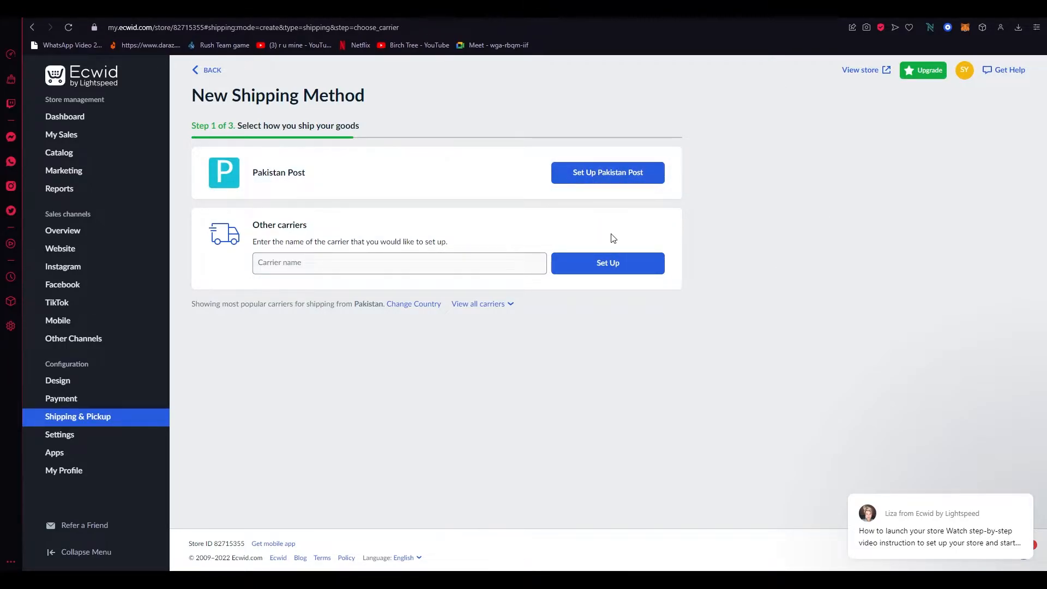
click(590, 174)
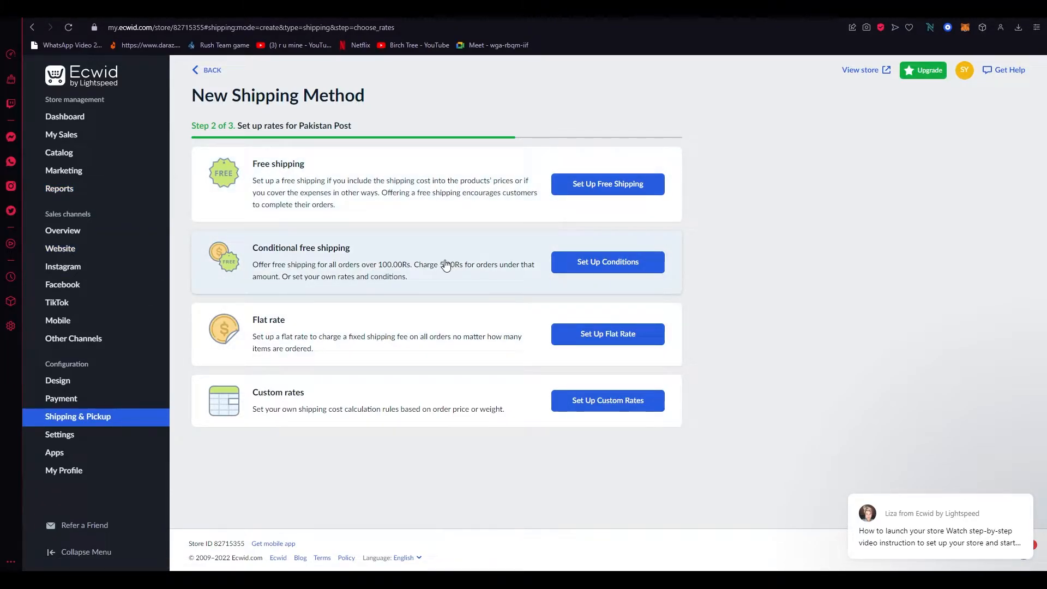
click(414, 278)
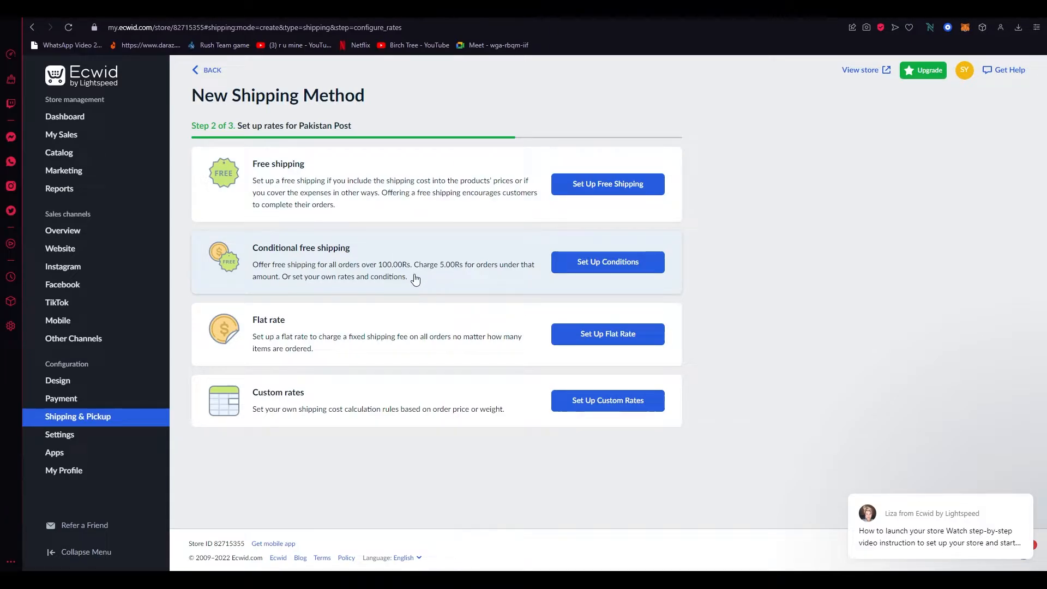
click(640, 271)
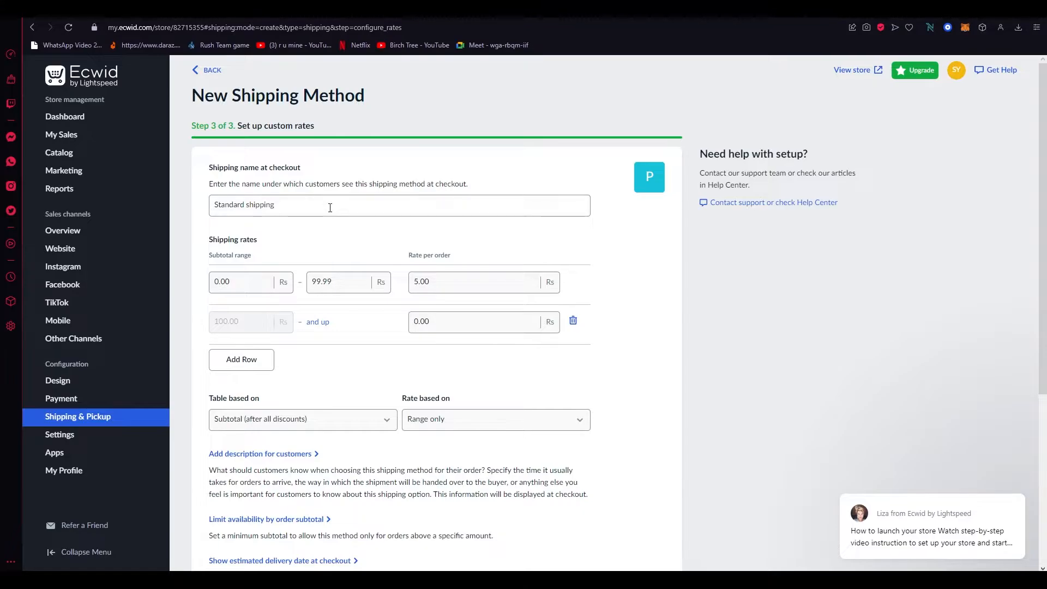
Set the first rate row's upper subtotal limit to 10000 Rs
click(330, 208)
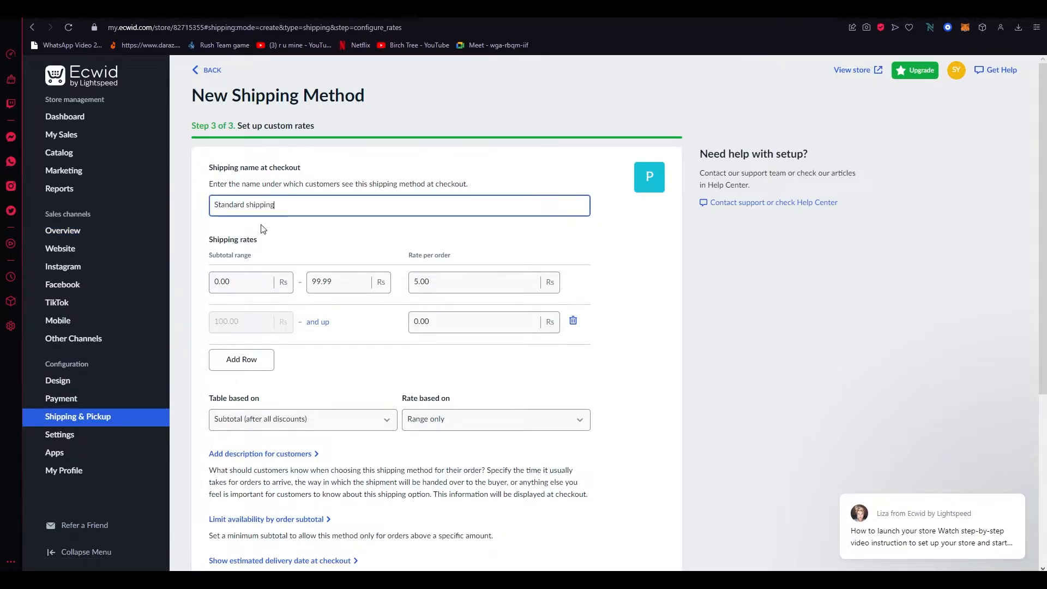
scroll(262, 228, down, 2)
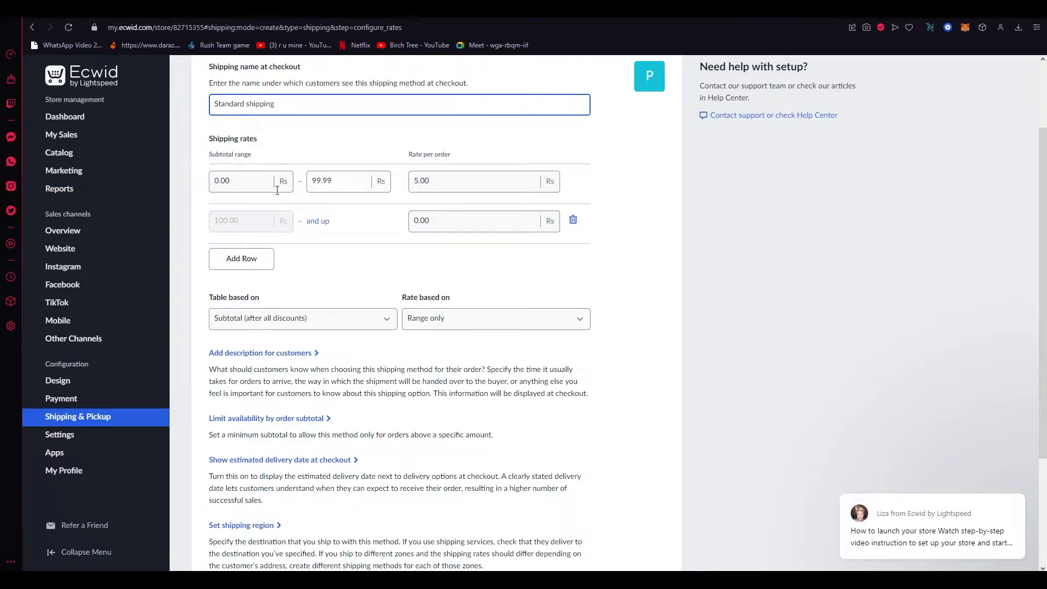
click(348, 182)
text(10000)
click(488, 186)
click(458, 160)
scroll(478, 236, down, 1)
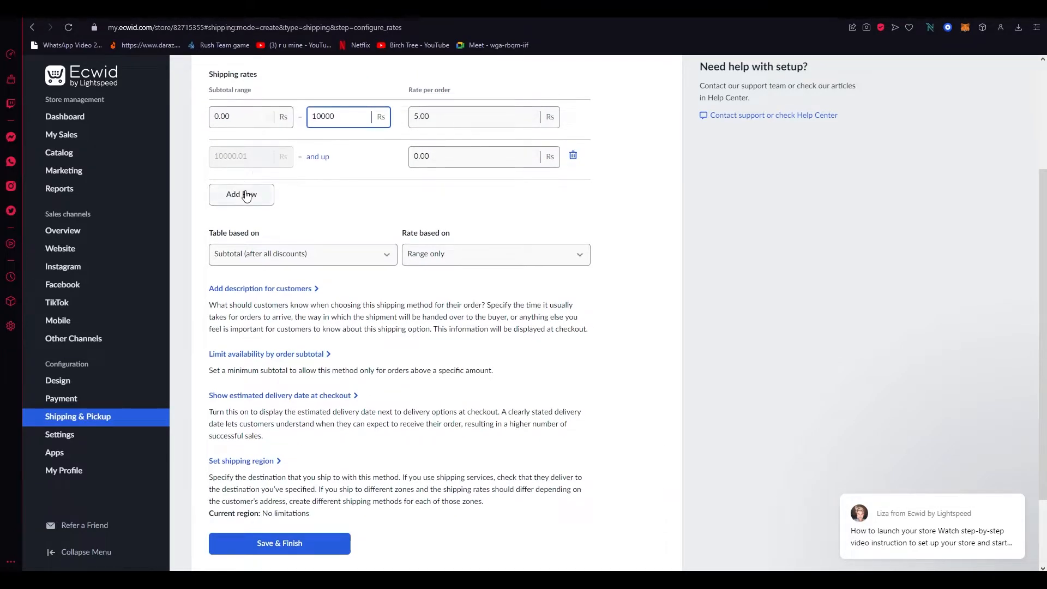
Add an extra rate row and delete it again
click(245, 195)
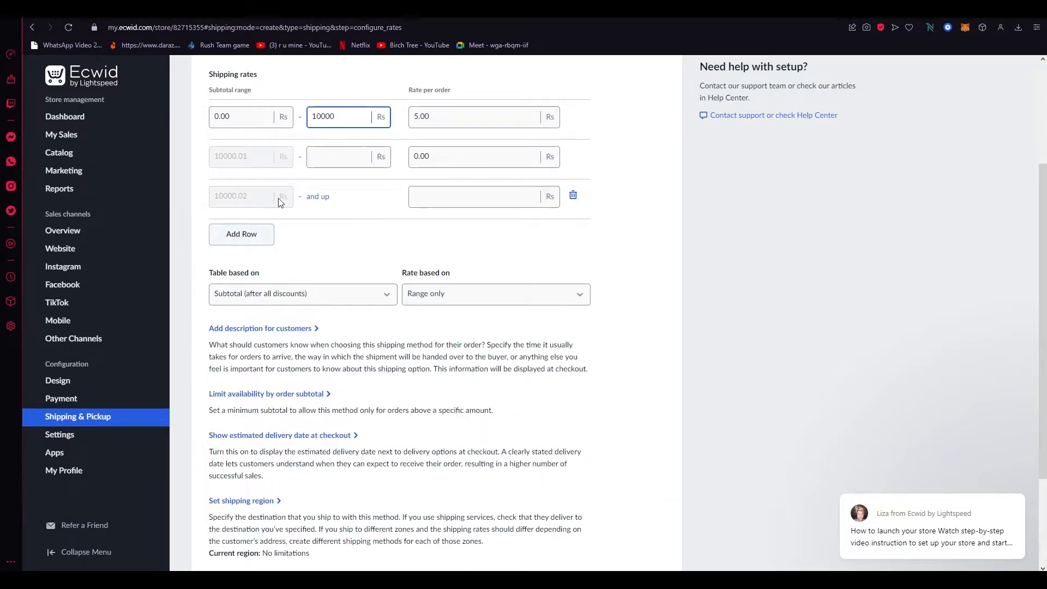
click(573, 195)
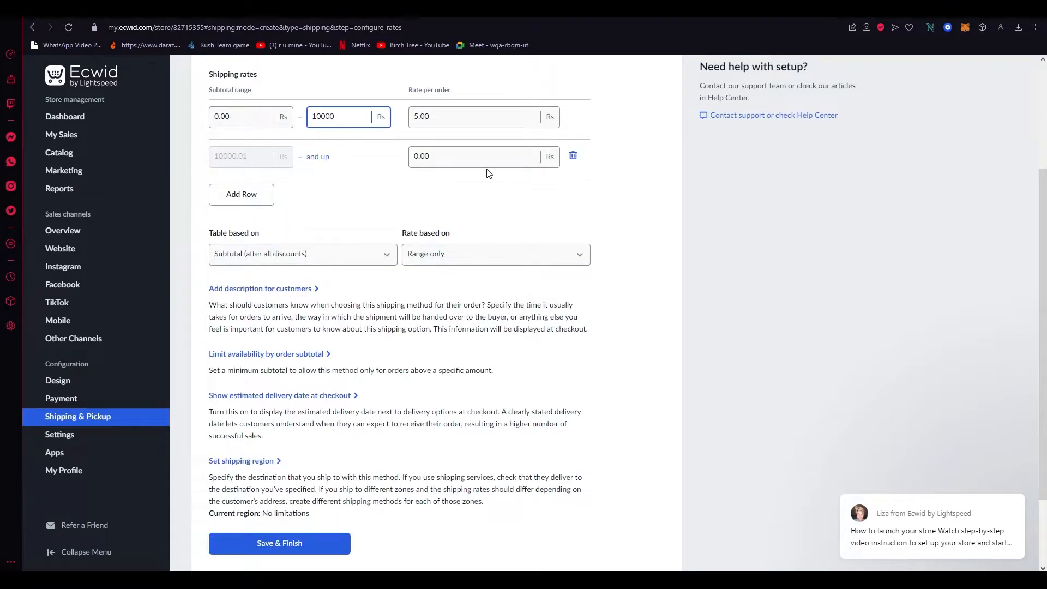
Examine the options for what the rate table and rates are based on
scroll(490, 174, down, 2)
key(ctrl+plus)
key(ctrl+plus)
key(ctrl+plus)
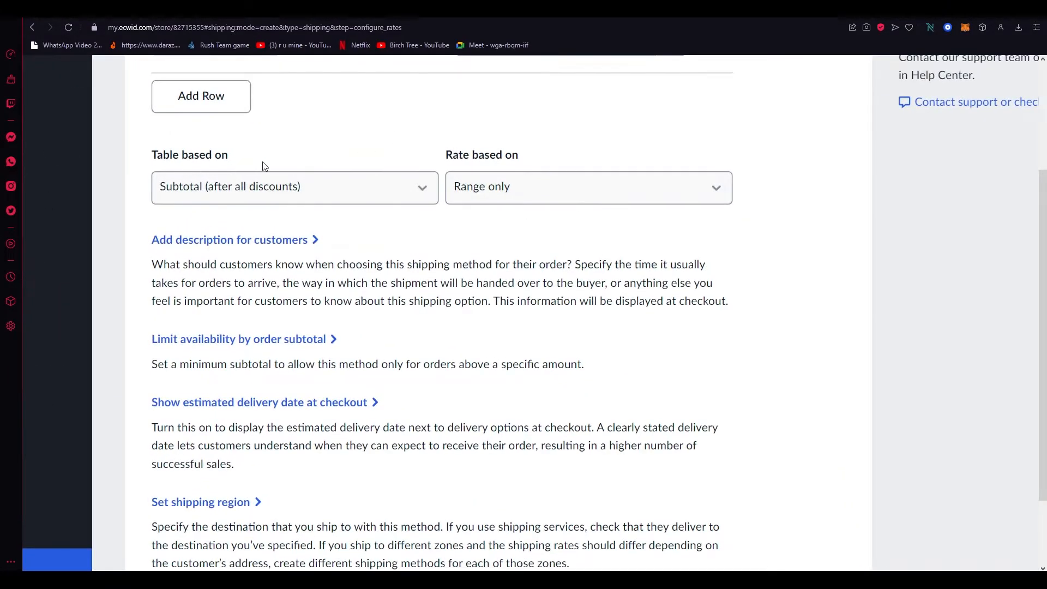
click(267, 193)
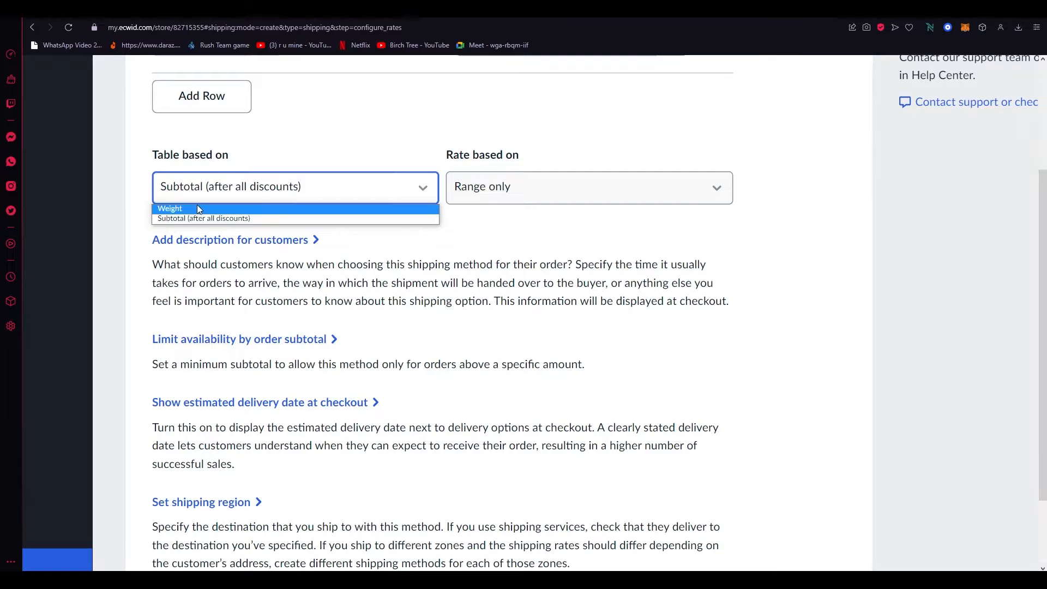
click(230, 218)
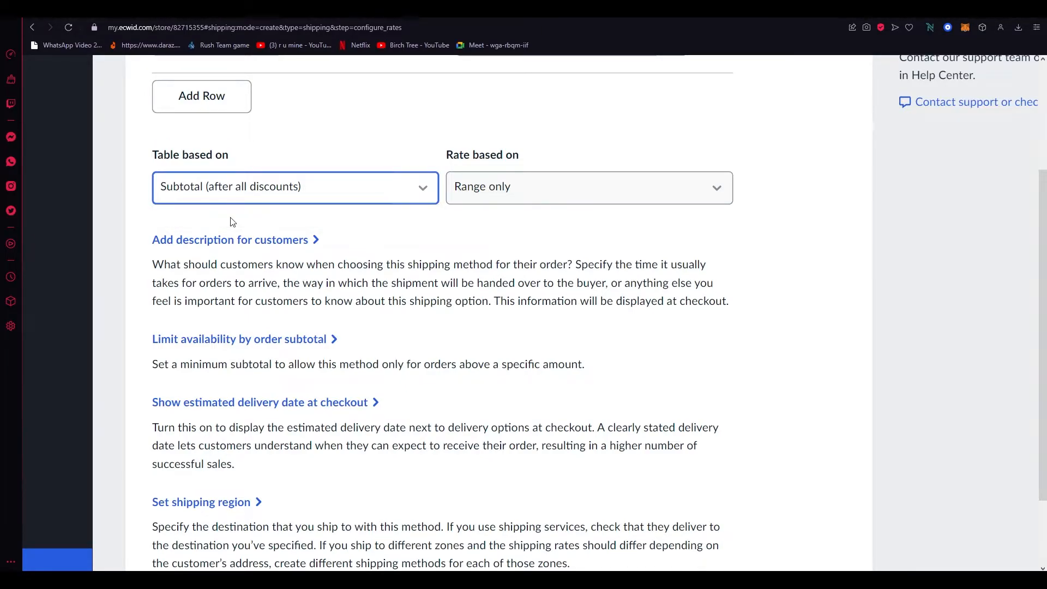
click(559, 200)
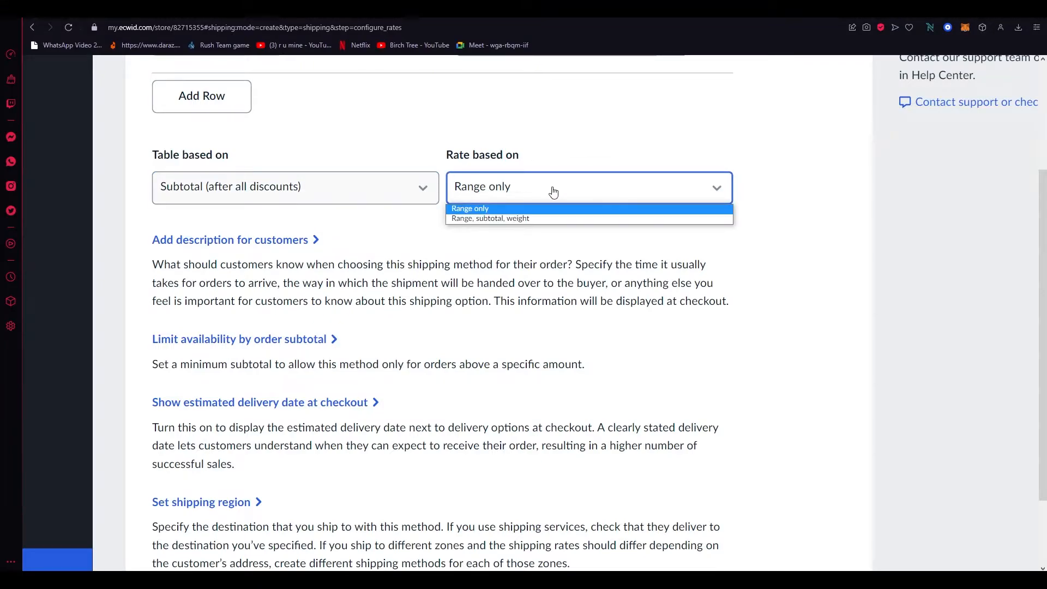
click(552, 192)
click(526, 182)
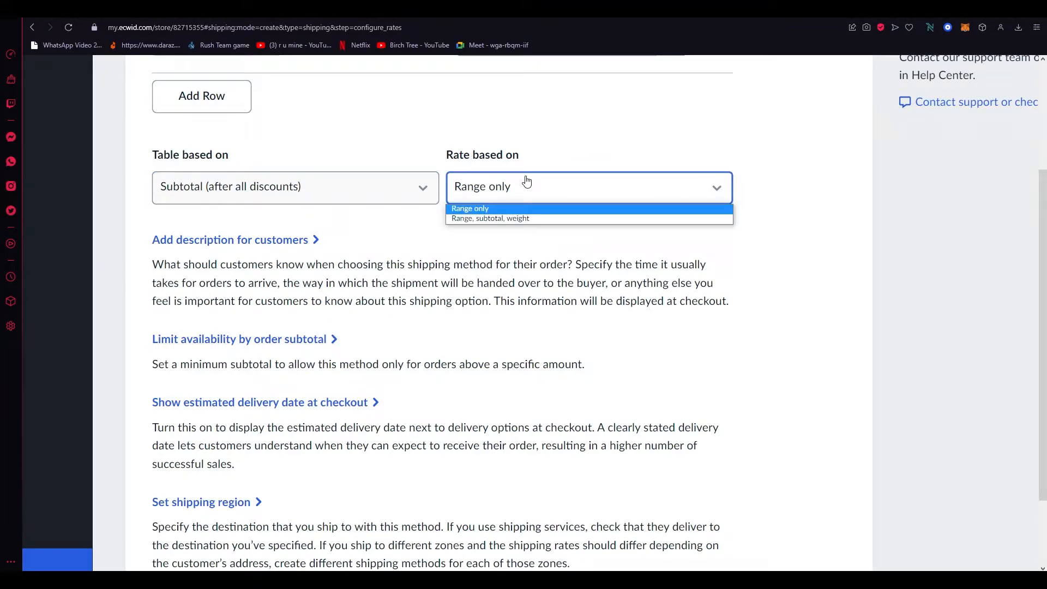
click(504, 208)
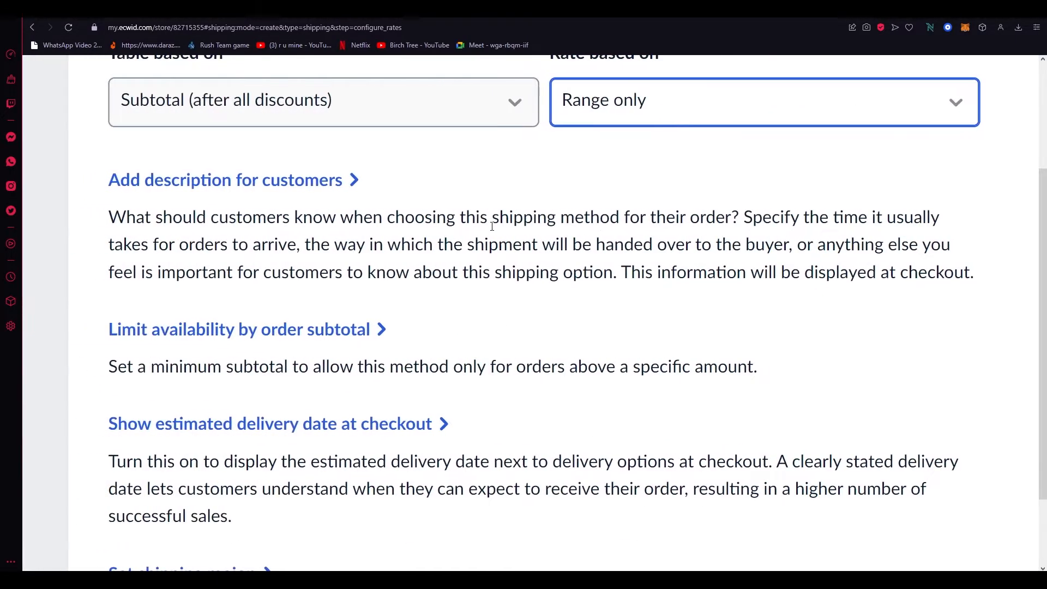
Expand the customer description and minimum order subtotal sections of the shipping method
click(289, 179)
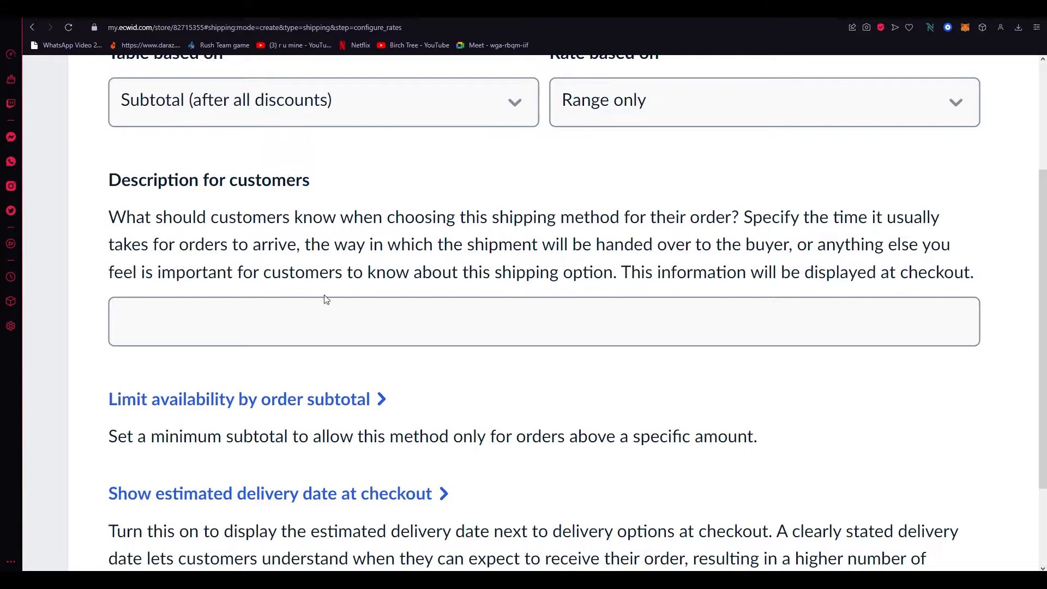
click(285, 301)
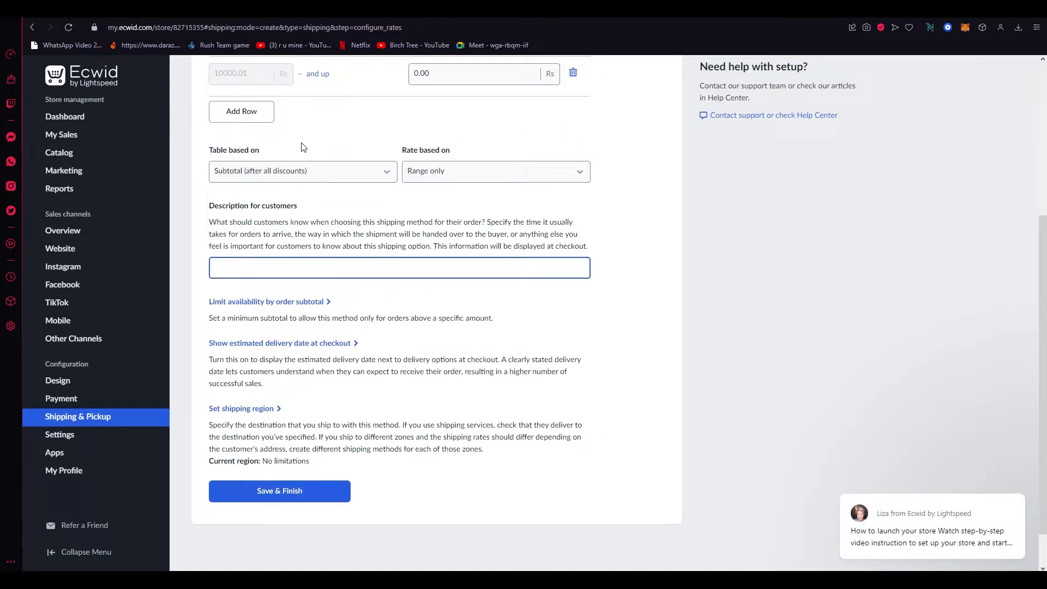
scroll(303, 147, up, 2)
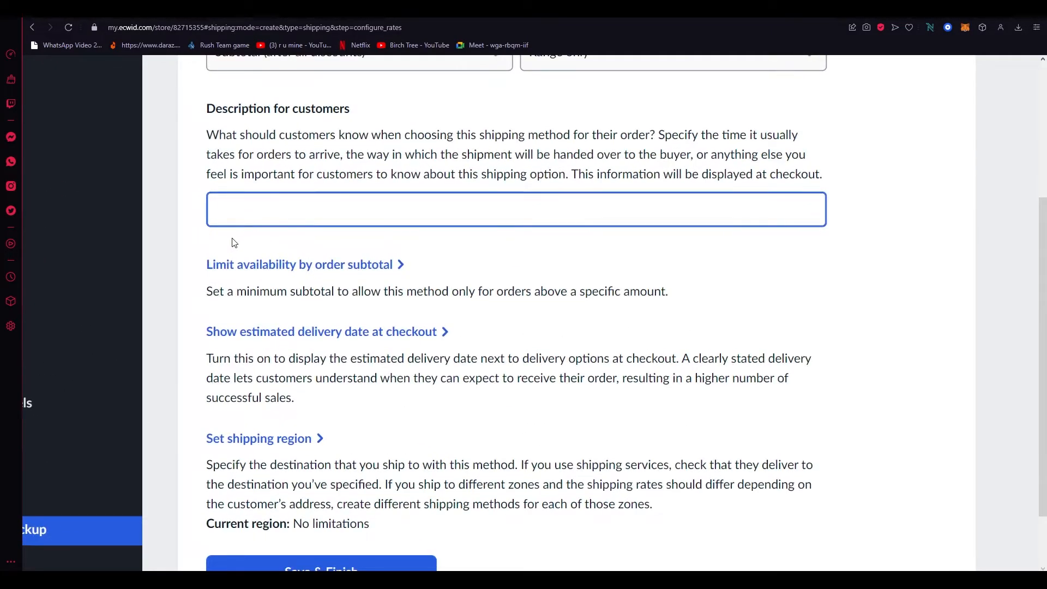
click(251, 254)
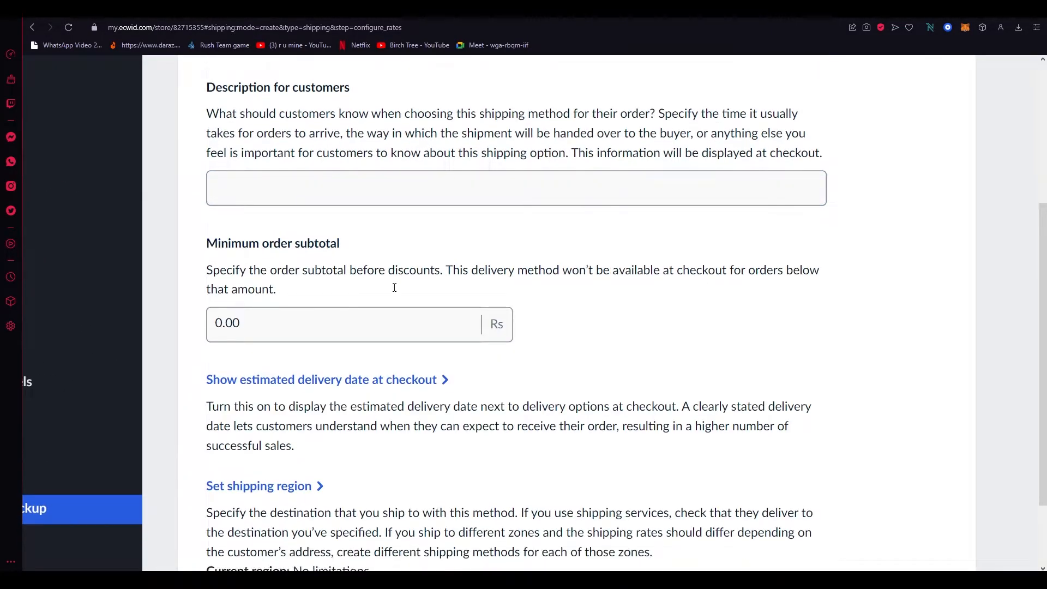
scroll(395, 287, down, 2)
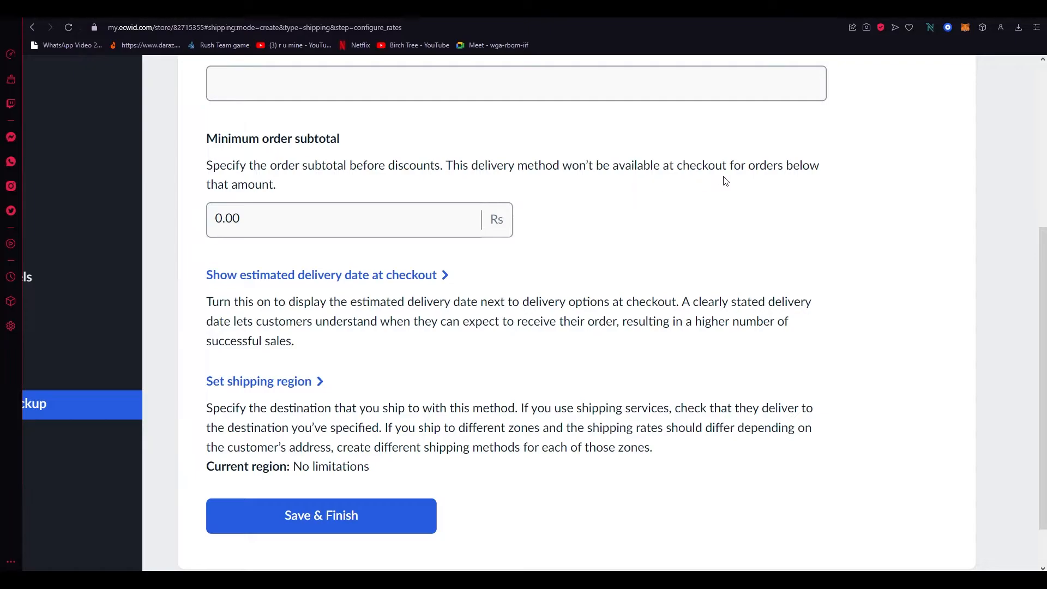
click(319, 231)
click(215, 191)
scroll(349, 169, down, 2)
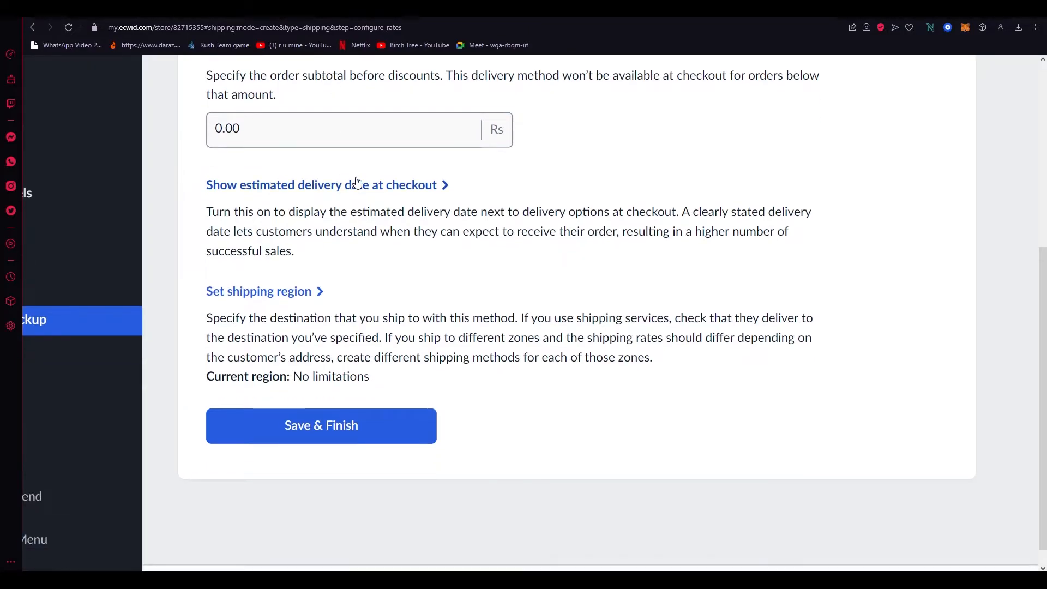
Enable showing the estimated delivery date at checkout
click(357, 184)
scroll(458, 263, down, 2)
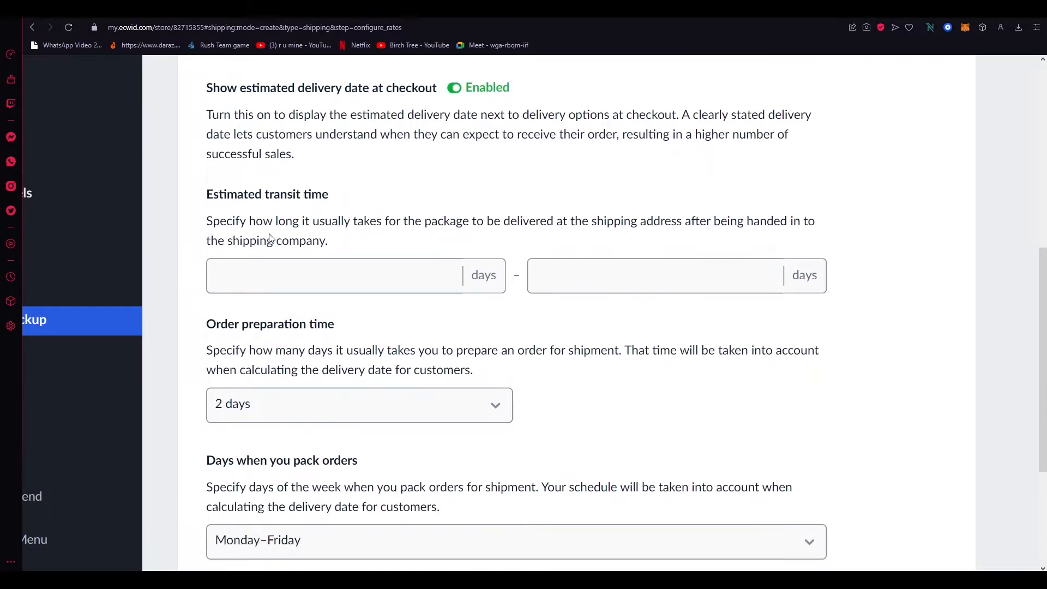
scroll(270, 238, down, 7)
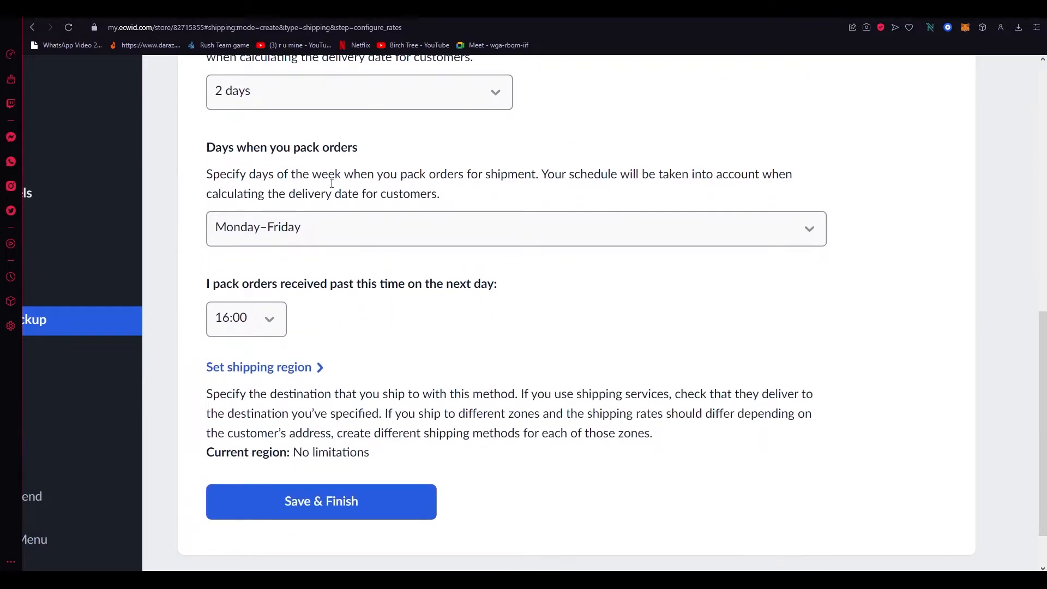
Set the days when orders are packed to Monday–Friday
click(346, 240)
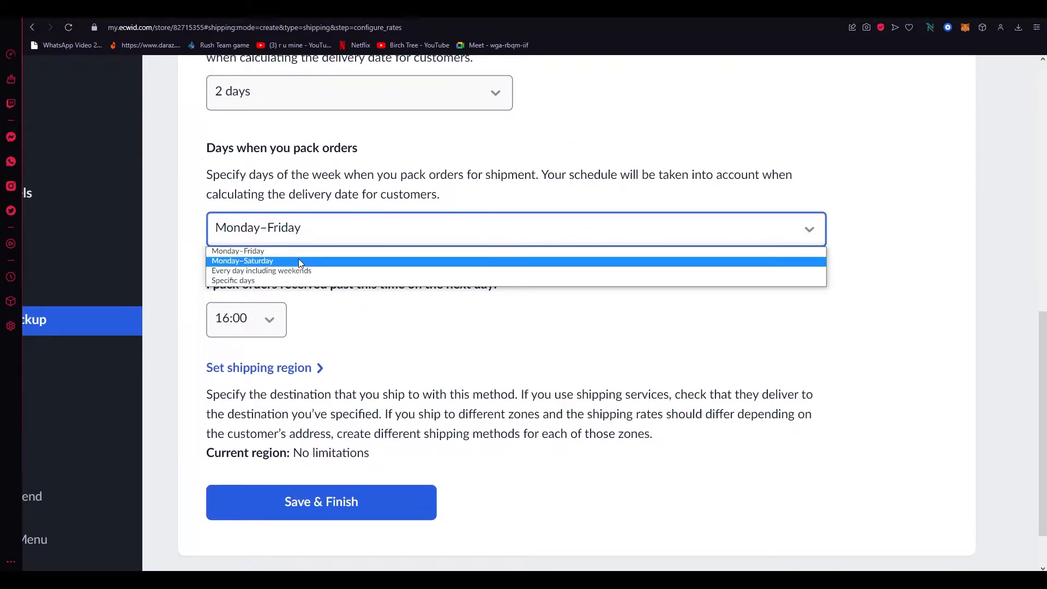
click(251, 251)
scroll(300, 266, down, 2)
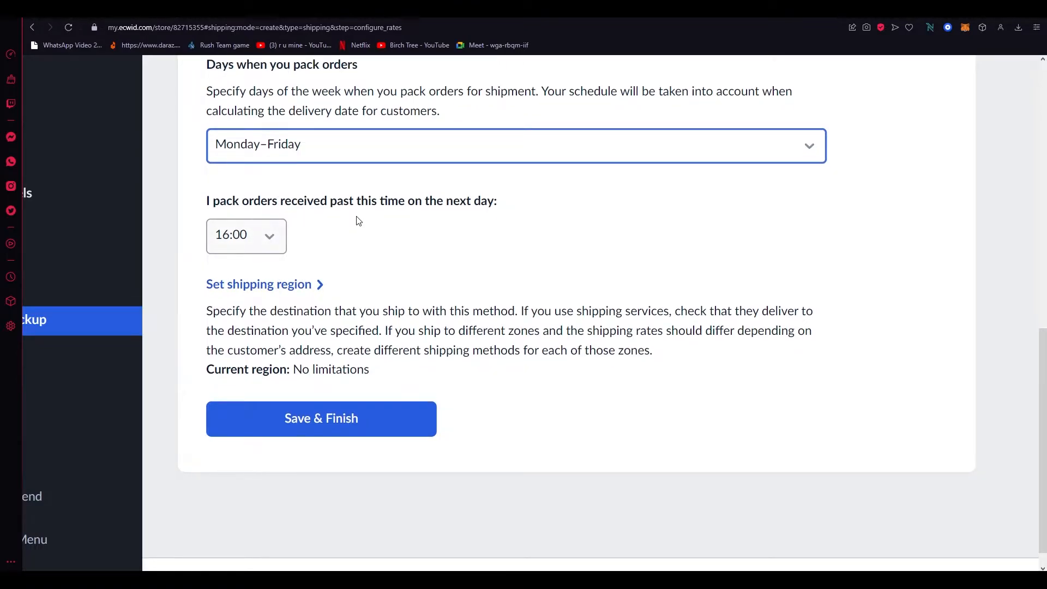
click(274, 241)
click(276, 242)
Open the shipping region settings for this method
click(287, 285)
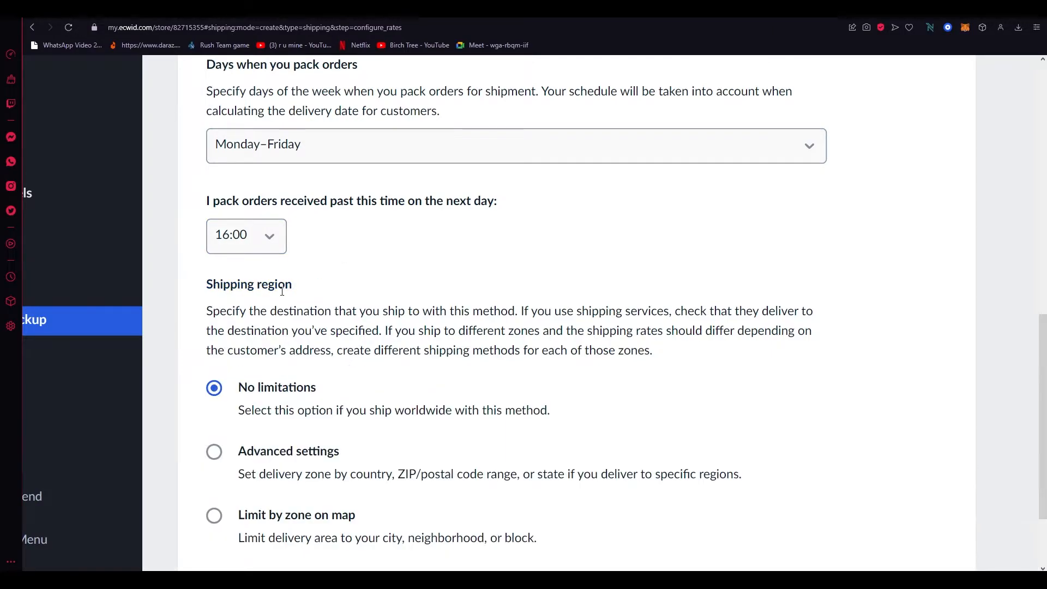
scroll(429, 278, down, 3)
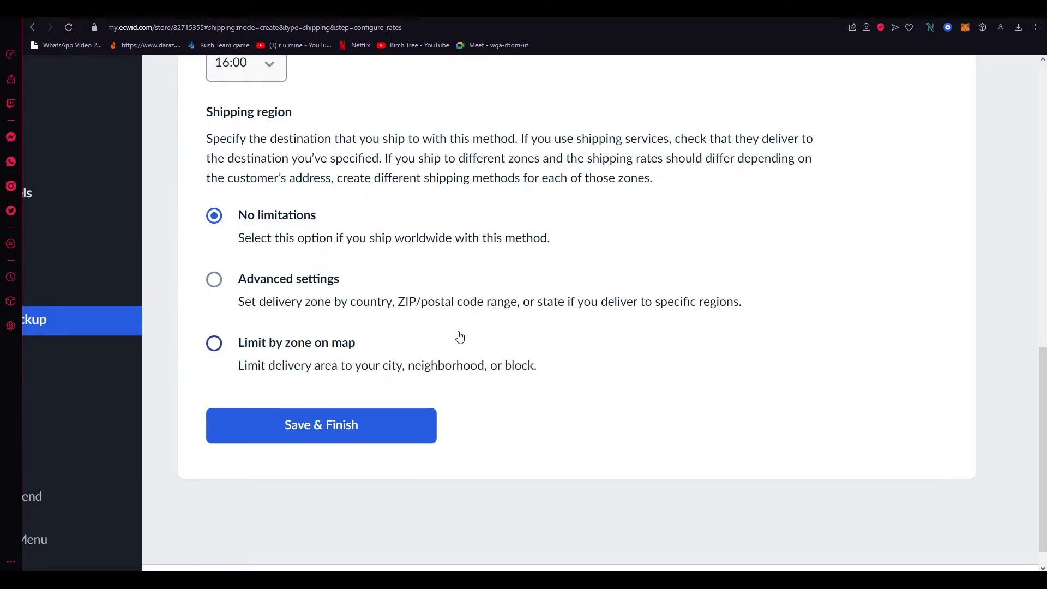
key(ctrl+0)
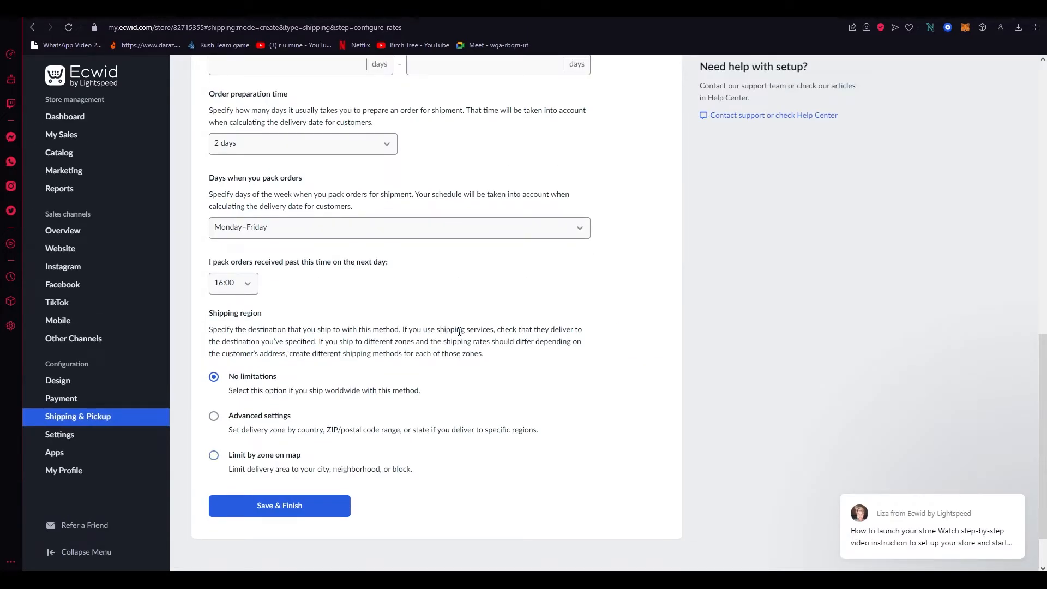
scroll(459, 331, down, 1)
scroll(460, 336, up, 1)
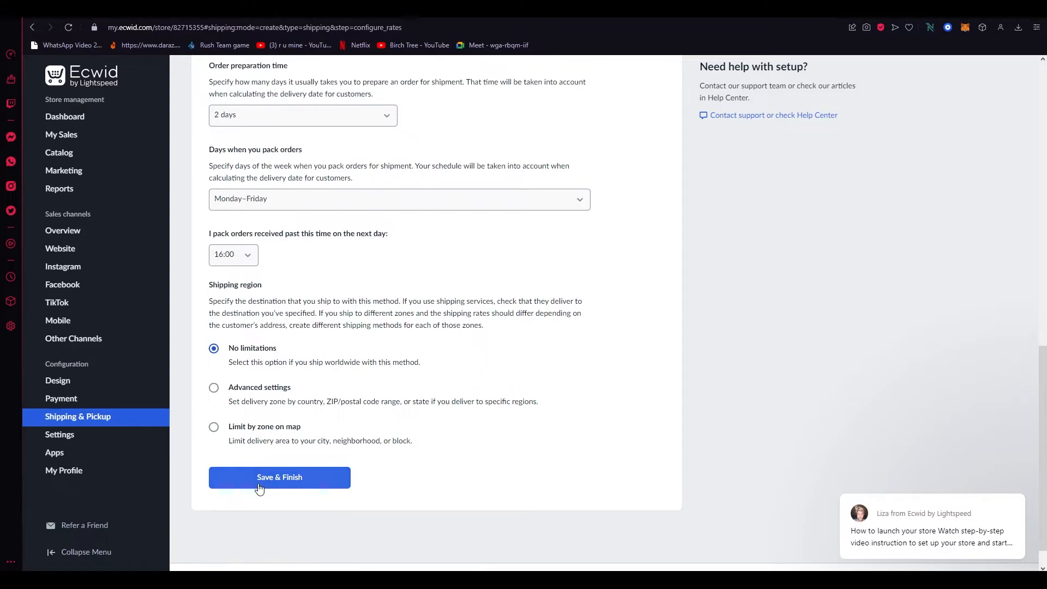
scroll(279, 477, up, 3)
scroll(280, 477, down, 5)
scroll(276, 474, up, 15)
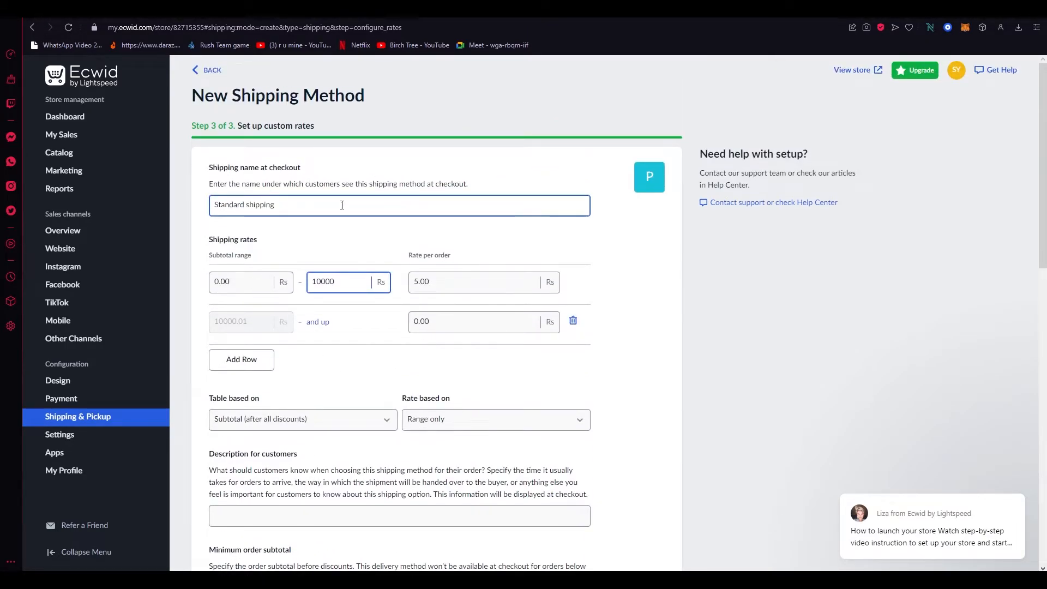
Leave the new shipping method page, discarding its unsaved changes
click(93, 417)
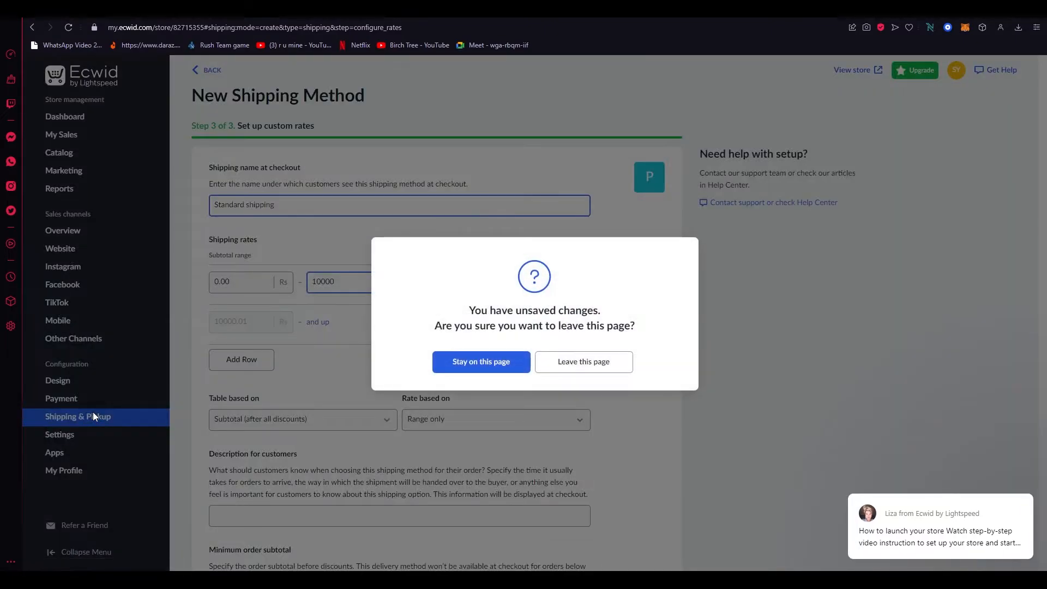
click(543, 362)
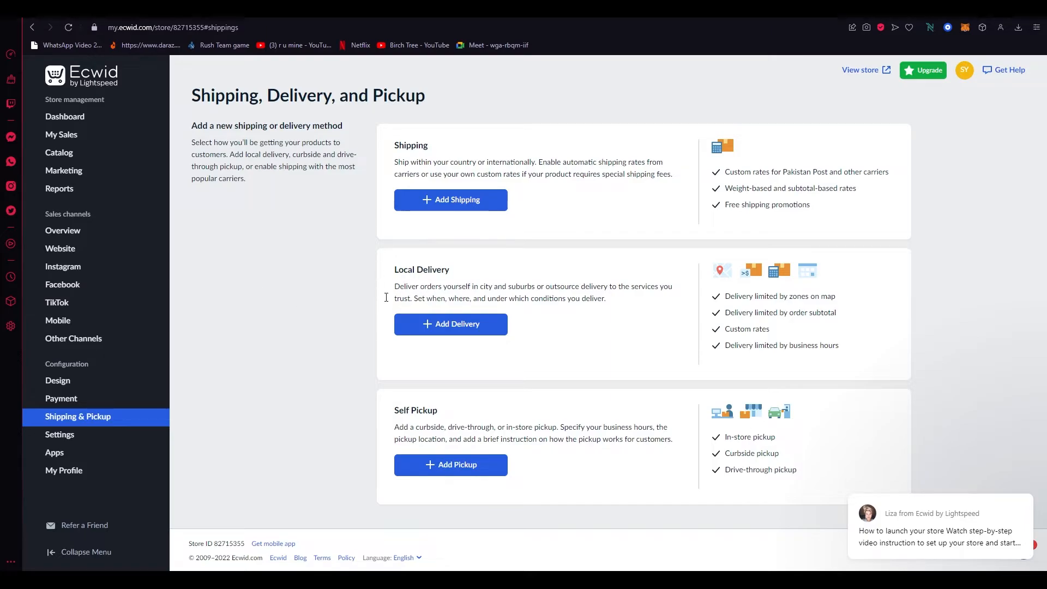
Start a new local delivery method and choose free delivery as its rate type
click(423, 329)
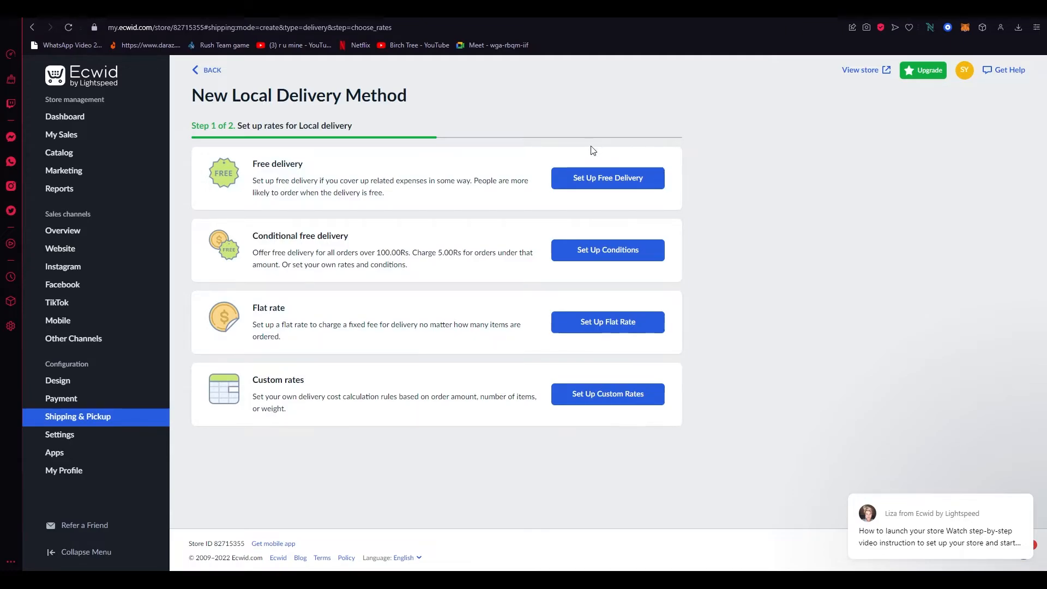
scroll(347, 233, up, 4)
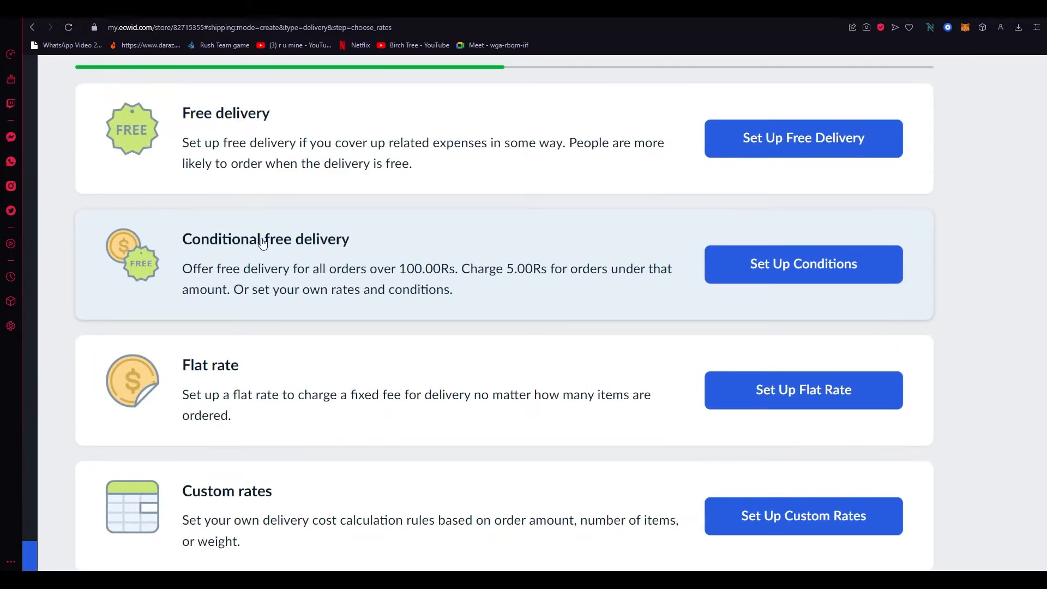
scroll(328, 265, down, 4)
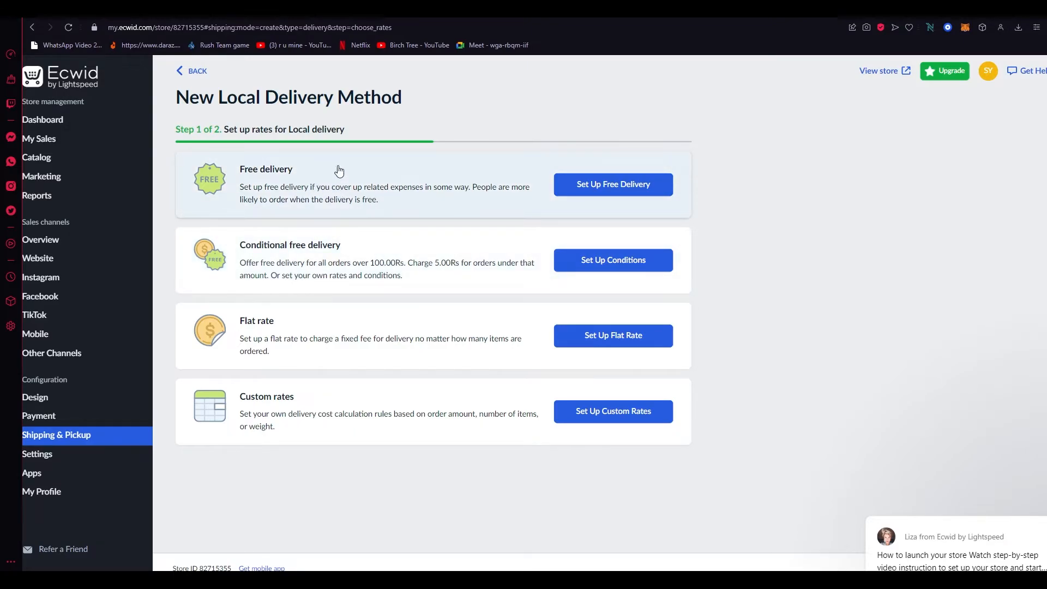
click(604, 190)
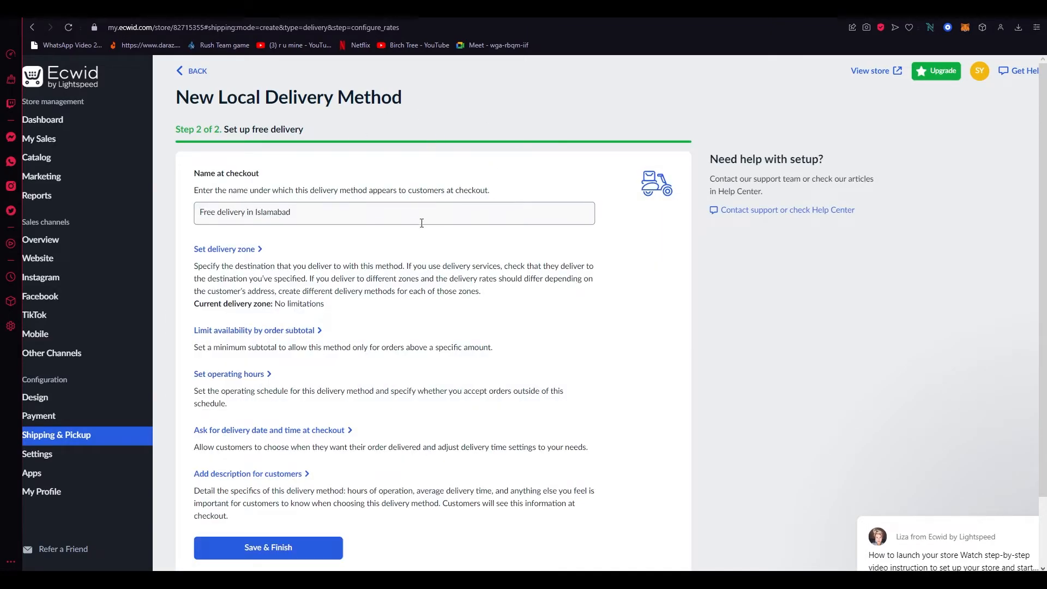
Open the delivery zone options for the free delivery method named Free delivery in Islamabad
scroll(420, 228, down, 1)
scroll(237, 186, up, 5)
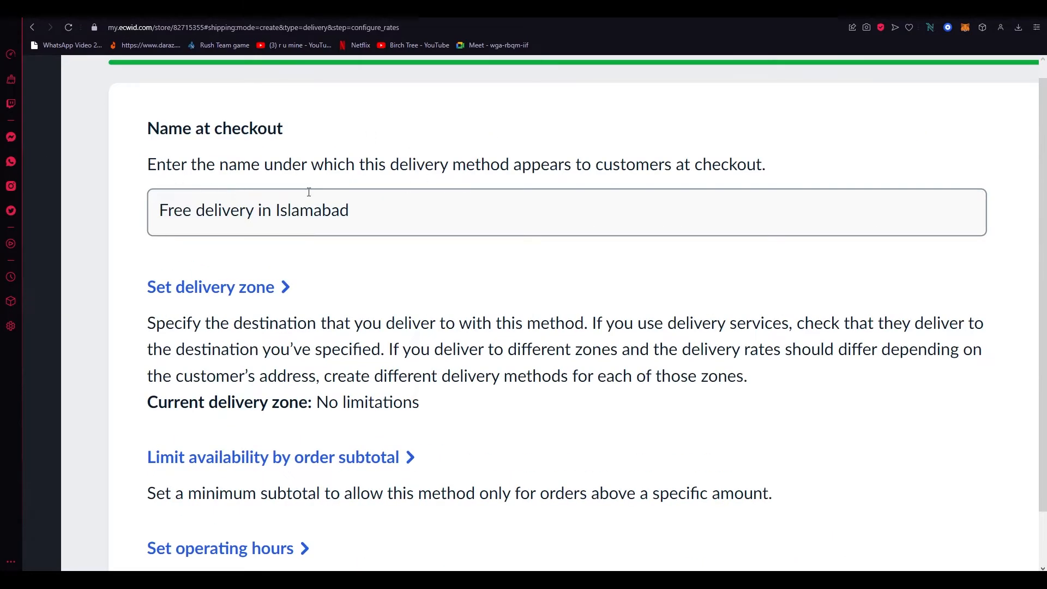
scroll(332, 261, down, 4)
scroll(328, 265, down, 5)
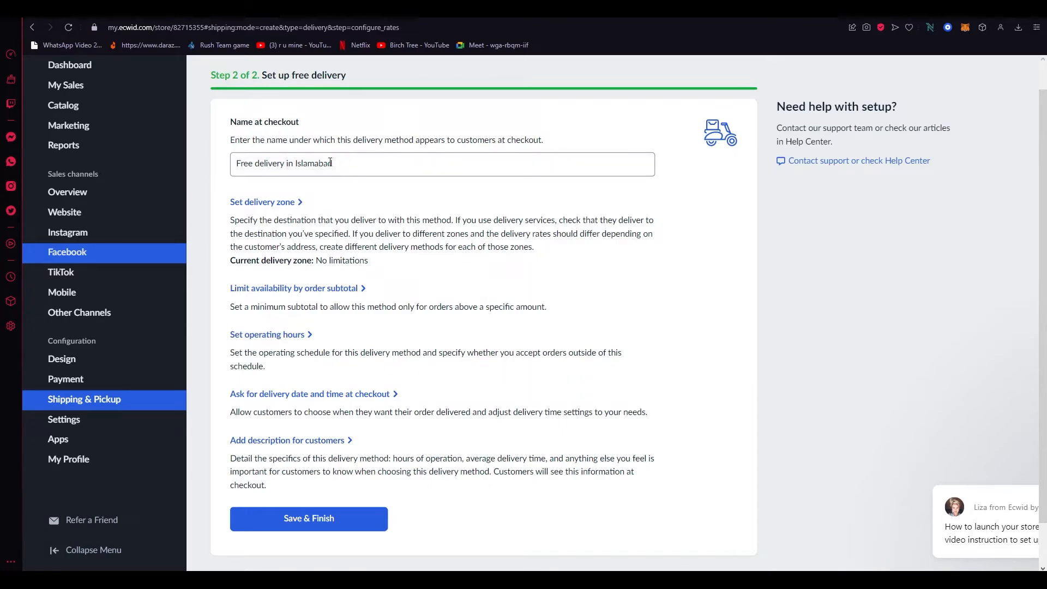
scroll(331, 163, up, 5)
drag(371, 166, 358, 204)
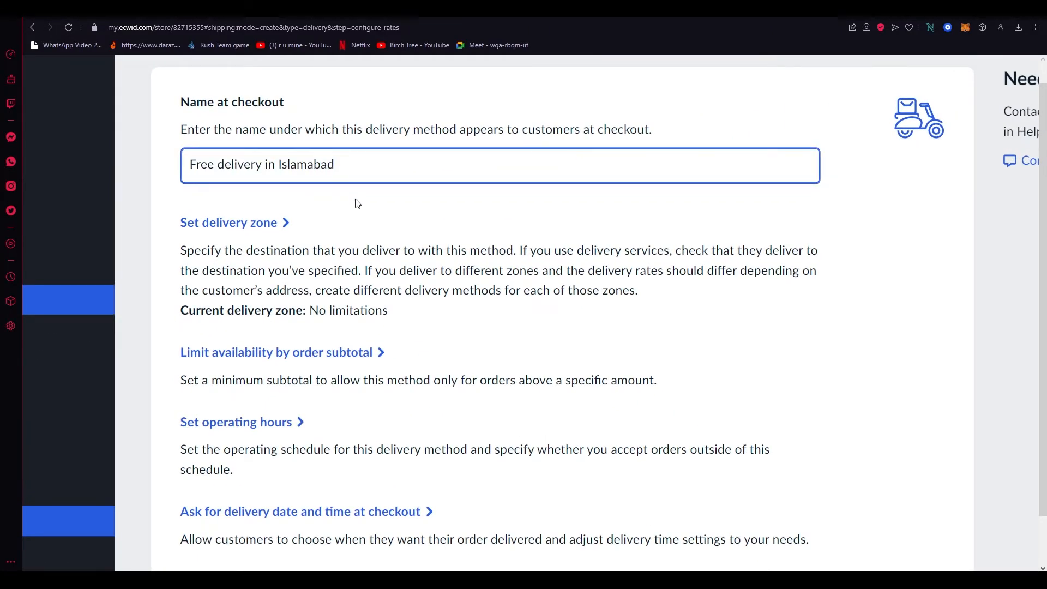
click(252, 222)
Expand the minimum order subtotal and delivery operating hours sections of the local delivery method
scroll(274, 219, down, 5)
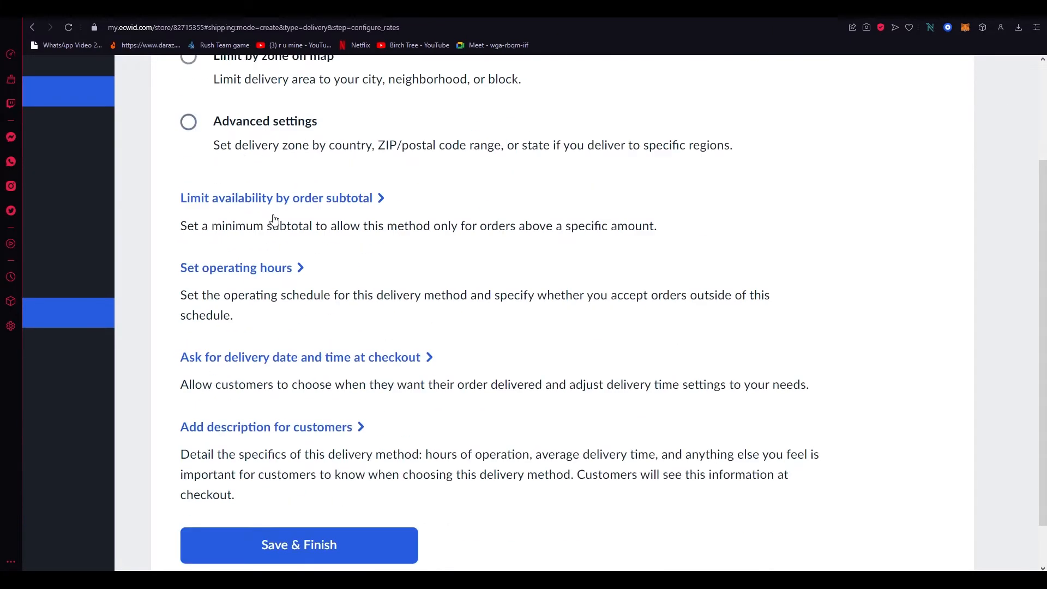
scroll(275, 220, down, 1)
click(326, 146)
scroll(278, 149, down, 2)
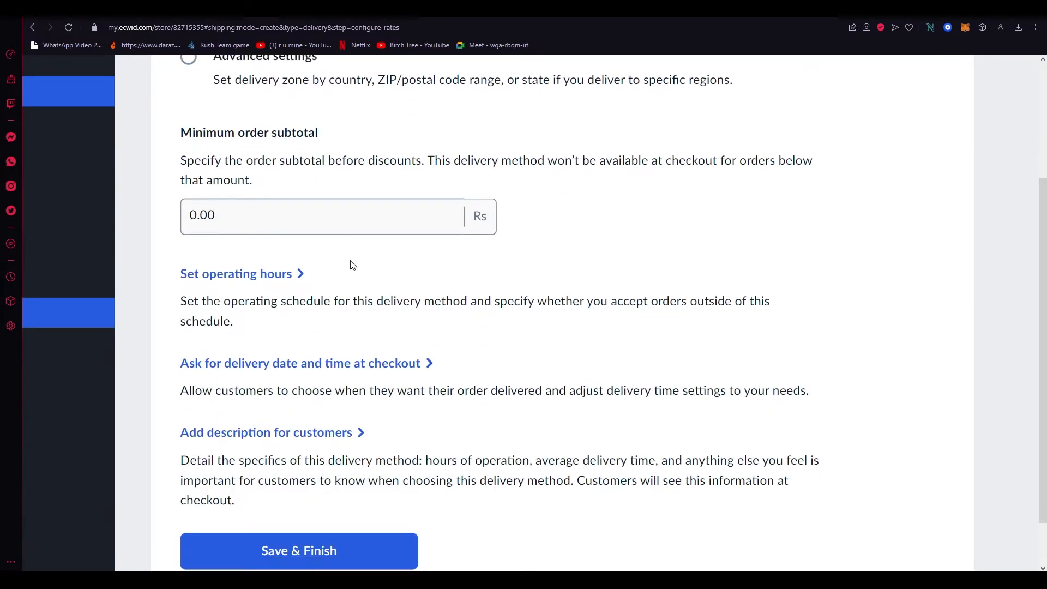
click(299, 198)
Enable asking for the delivery date at checkout and switch it to ask for date and time slot
scroll(390, 277, down, 5)
scroll(390, 277, down, 4)
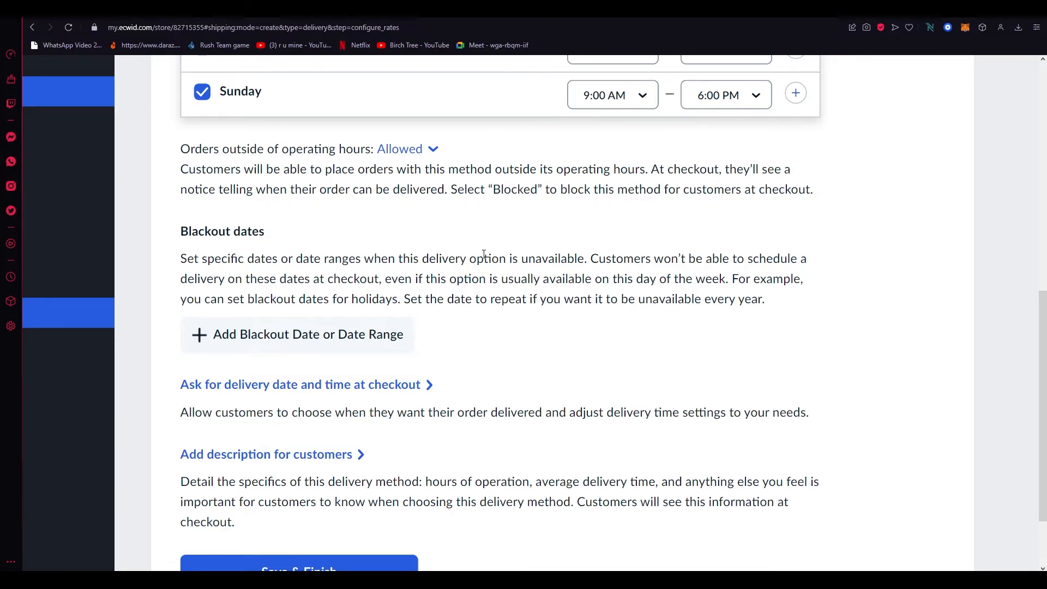
scroll(484, 254, down, 3)
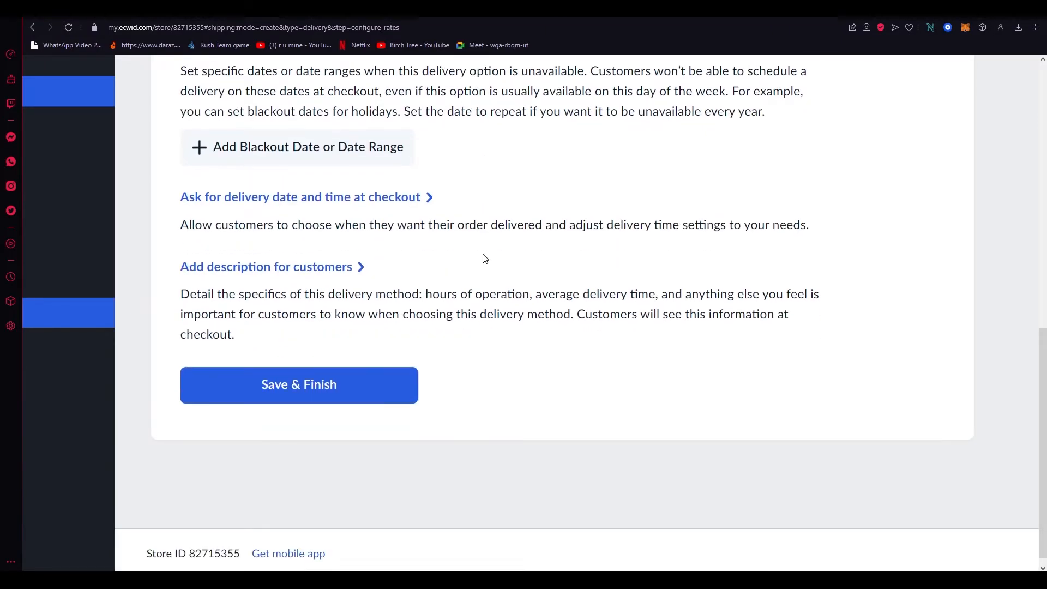
click(364, 198)
scroll(419, 211, down, 3)
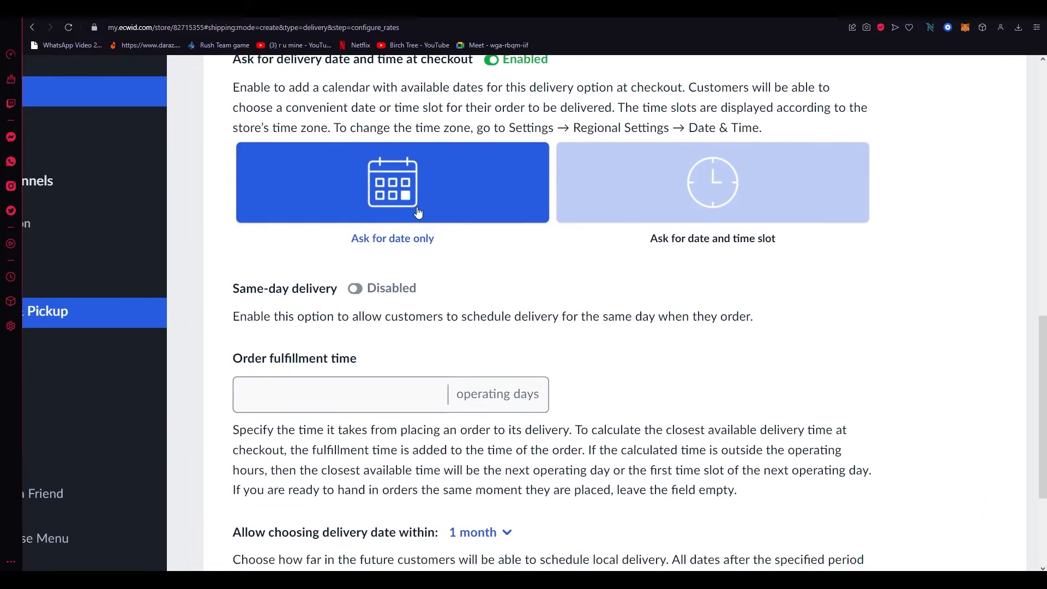
scroll(332, 191, up, 1)
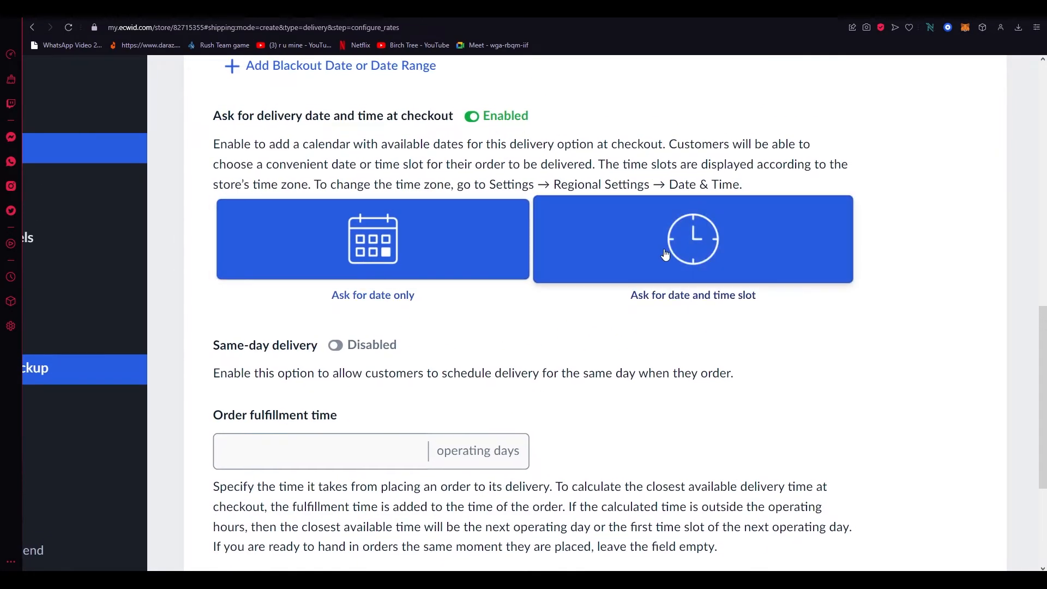
click(739, 259)
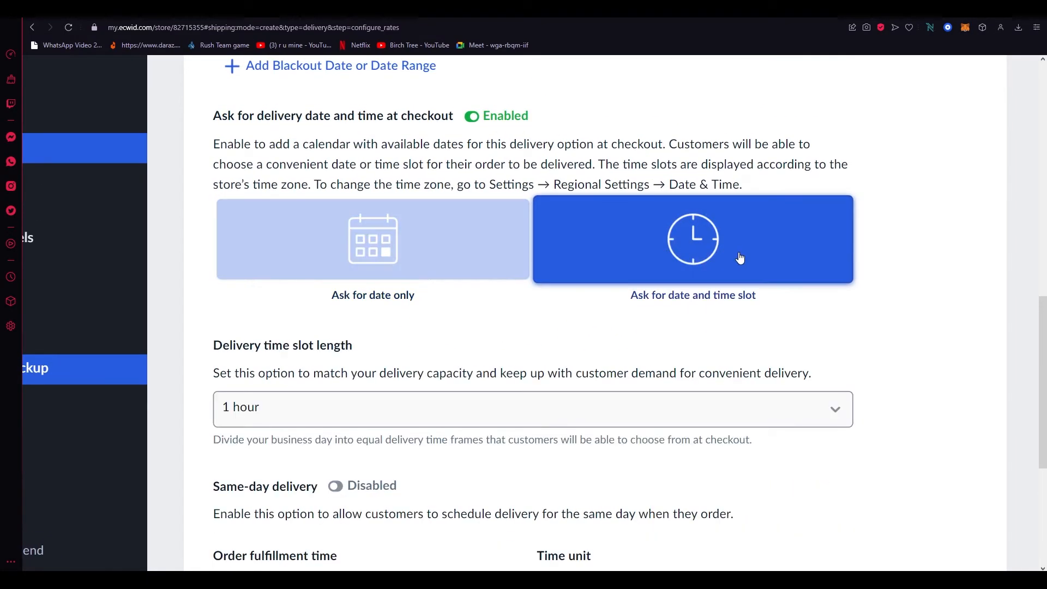
Inspect the order fulfillment time and time unit settings, then expand the description for customers field
scroll(741, 258, down, 3)
scroll(506, 218, down, 5)
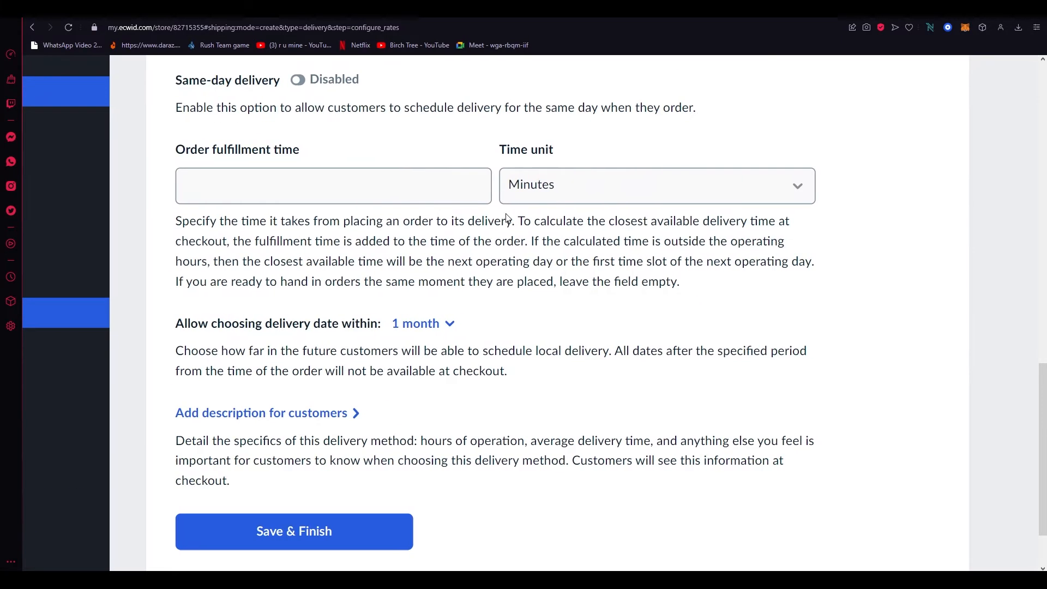
click(426, 178)
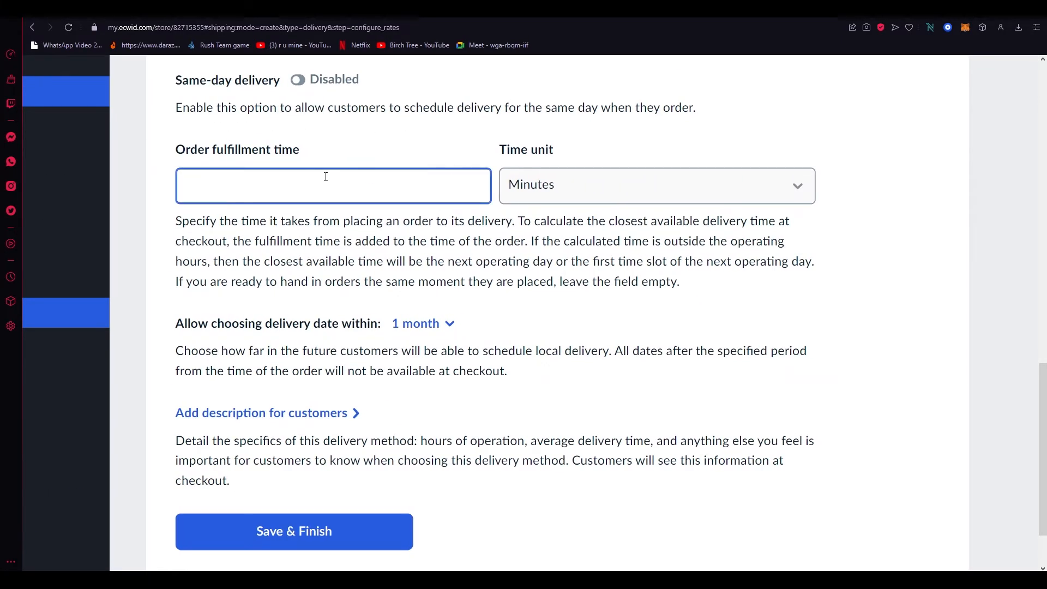
click(653, 199)
click(653, 200)
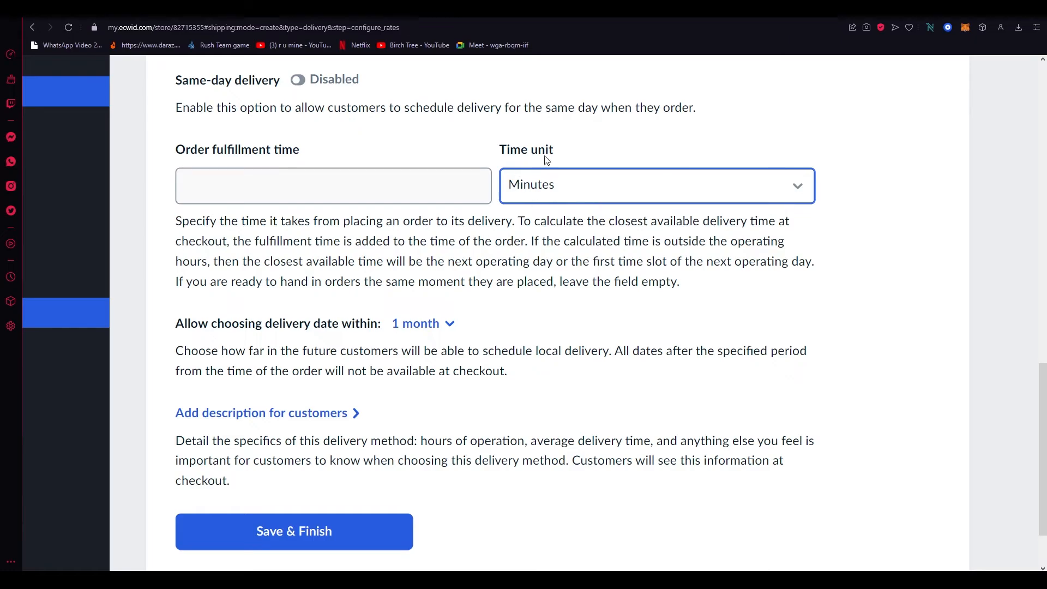
click(296, 410)
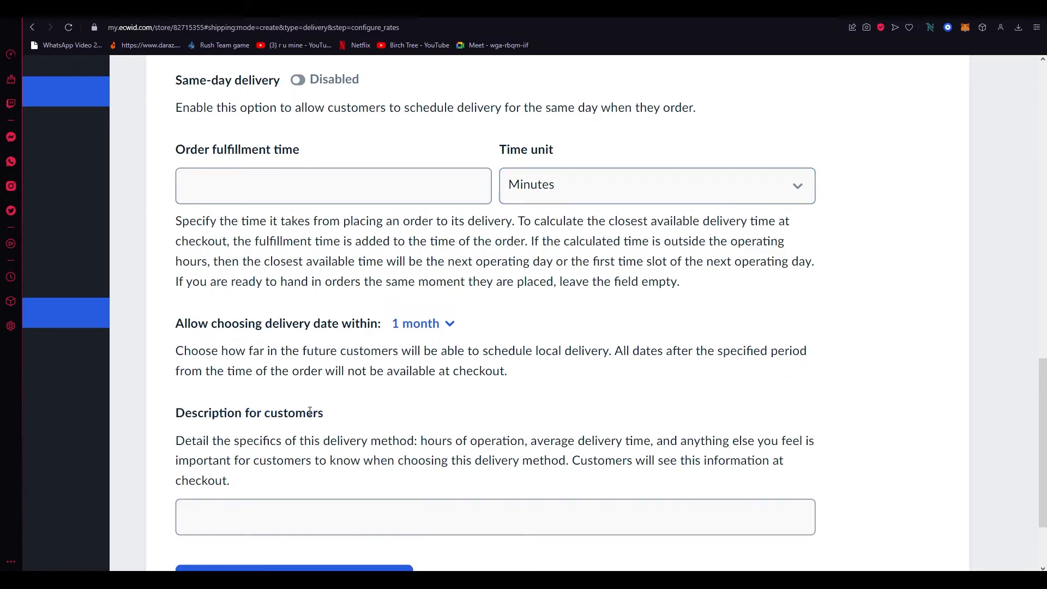
scroll(530, 411, down, 4)
click(400, 288)
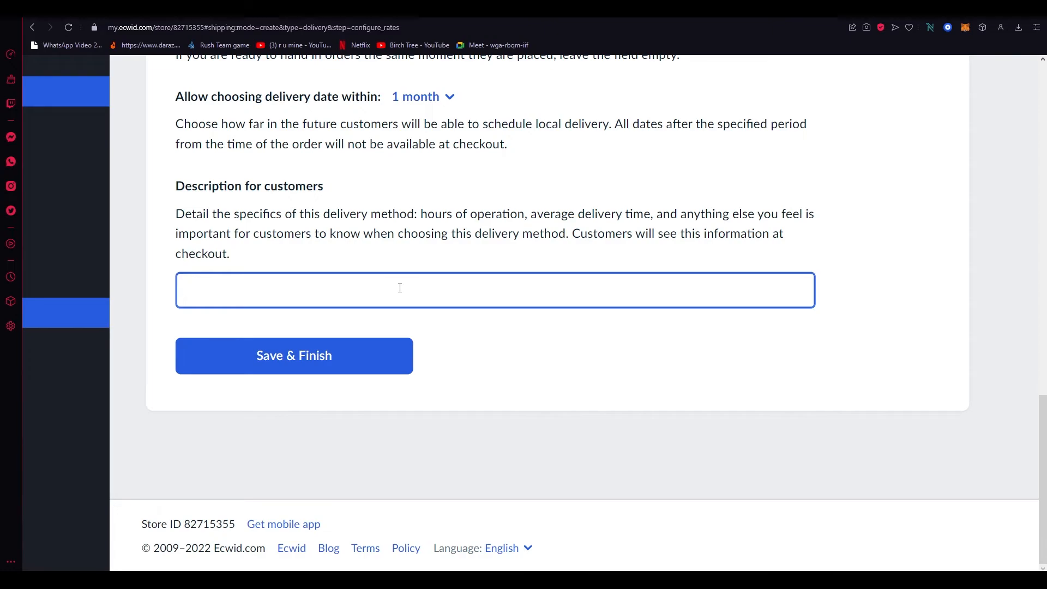
scroll(400, 289, down, 4)
scroll(400, 288, up, 12)
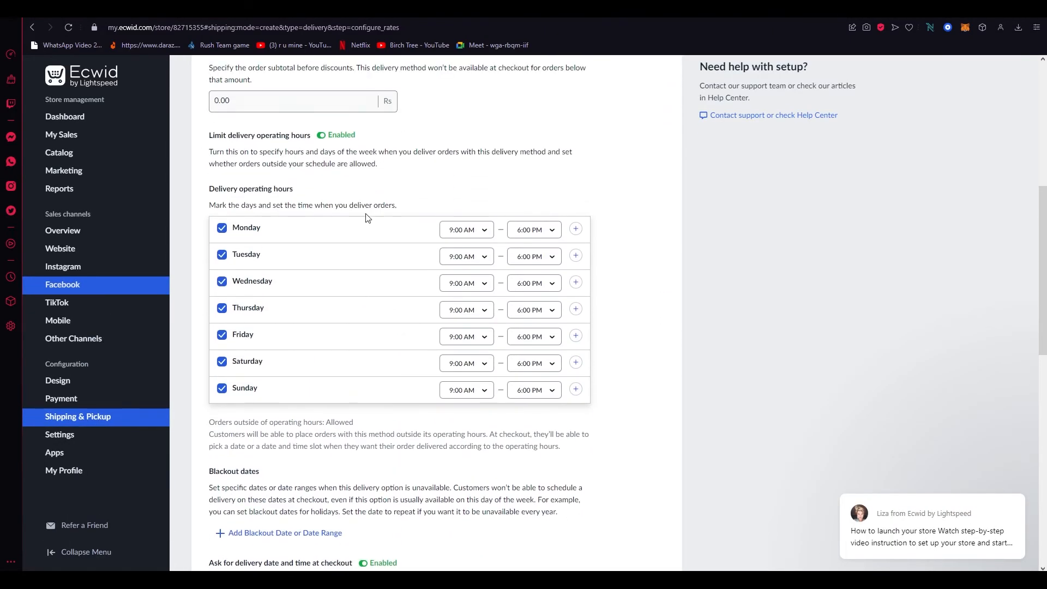
scroll(337, 315, down, 10)
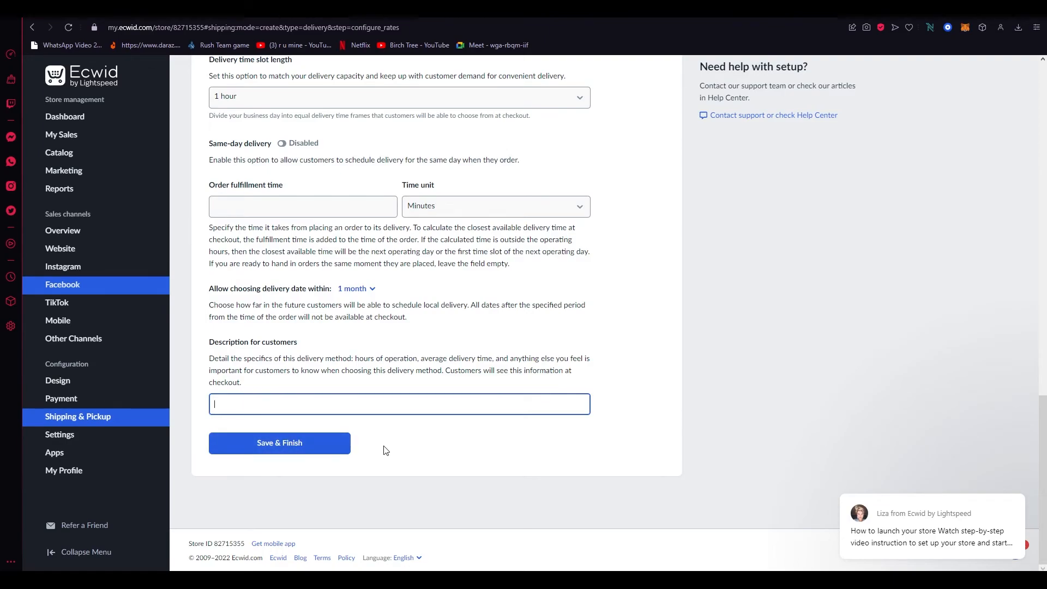
Exit the local delivery setup without saving and return to the shipping and pickup overview
click(61, 421)
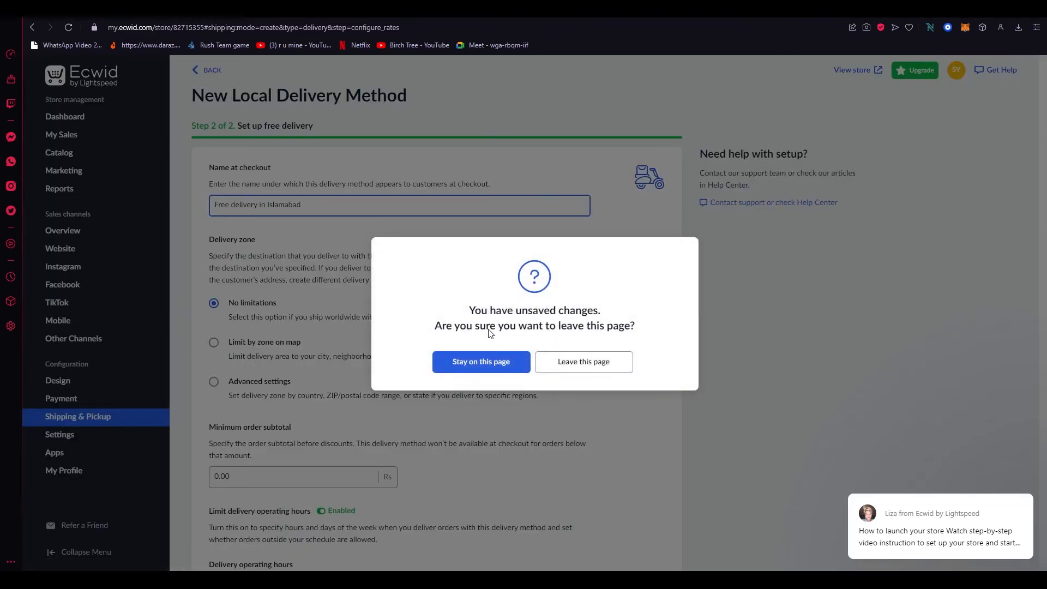
click(570, 362)
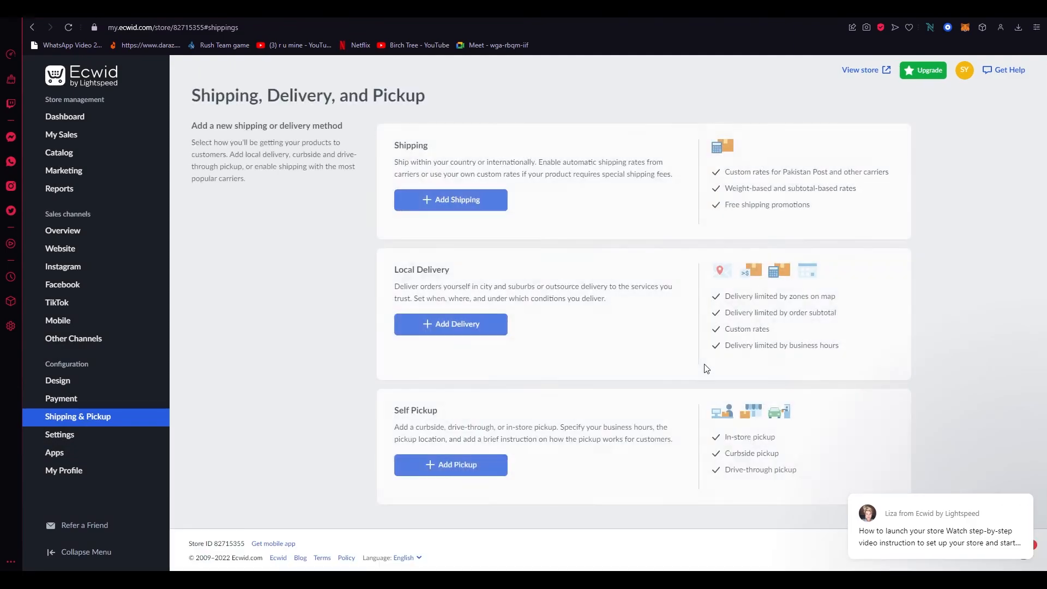